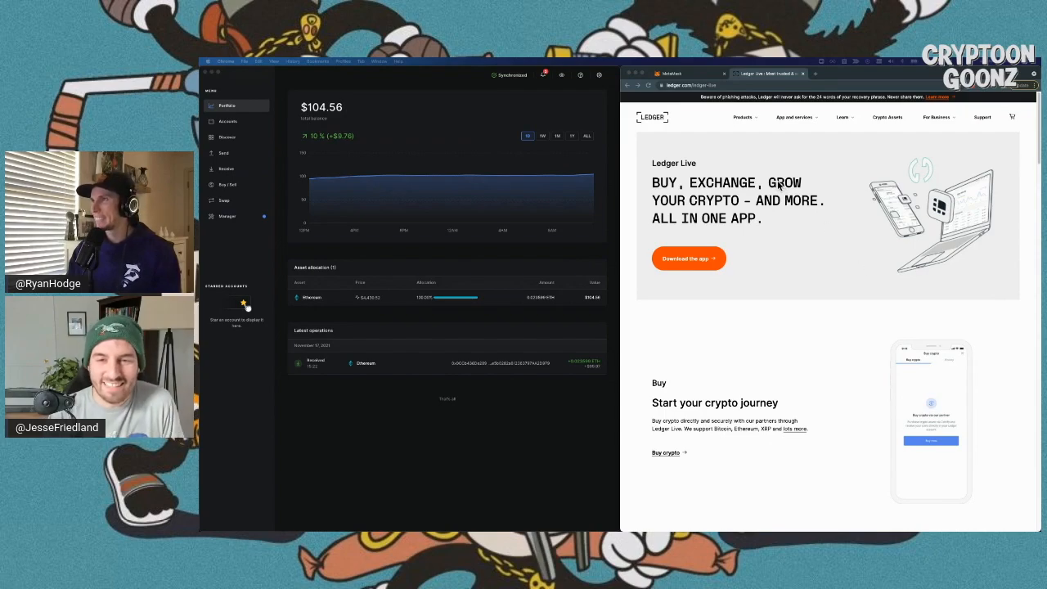
- Open the Ledger Live download page via App and services > Downloads on the Ledger website
scroll(771, 189, "down", 10)
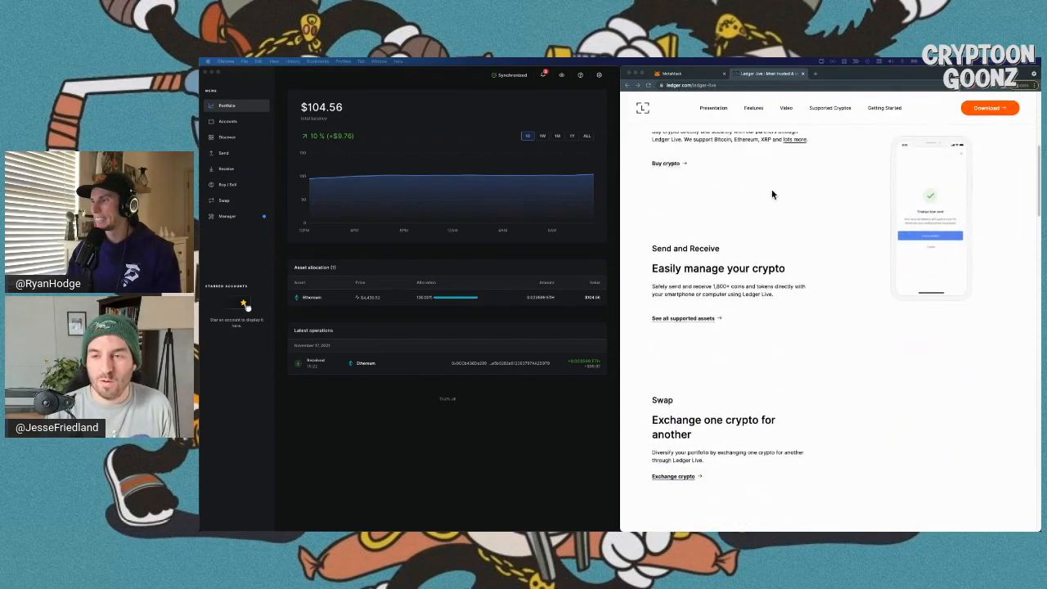
scroll(771, 193, "down", 8)
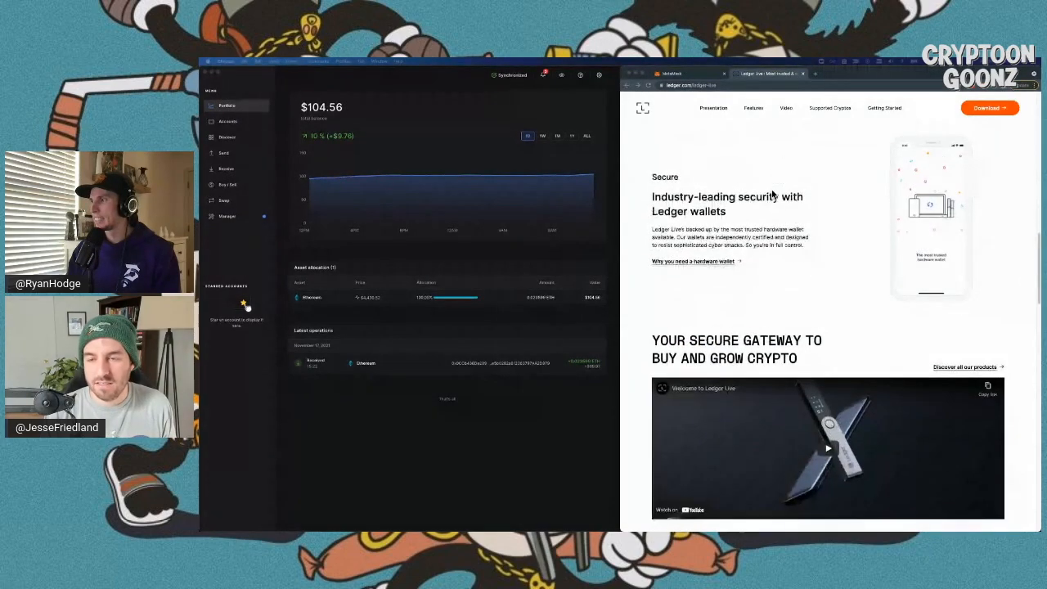
scroll(772, 194, "down", 3)
scroll(772, 194, "up", 20)
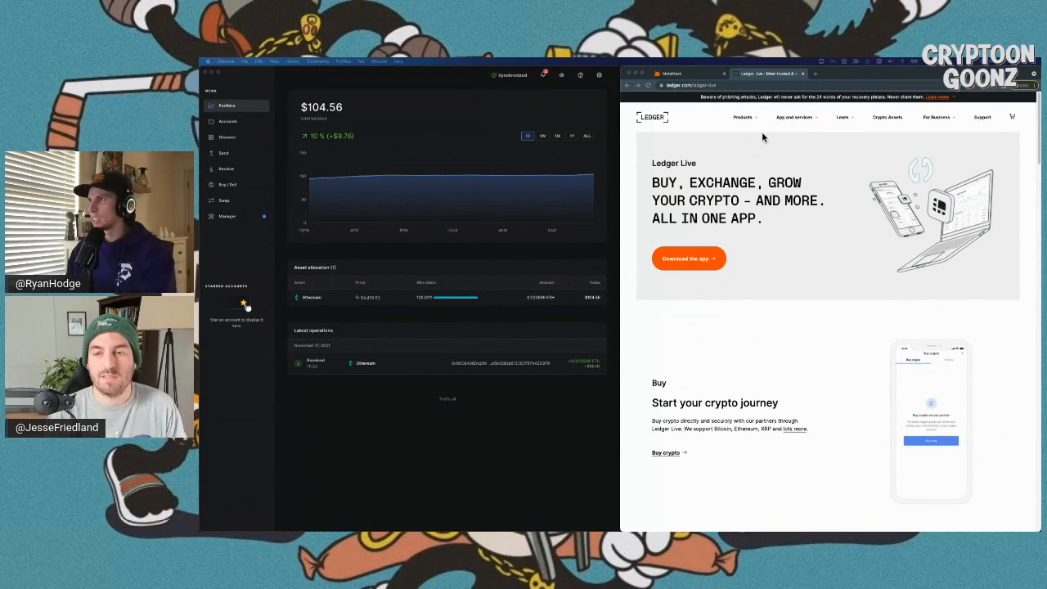
left_click(790, 119)
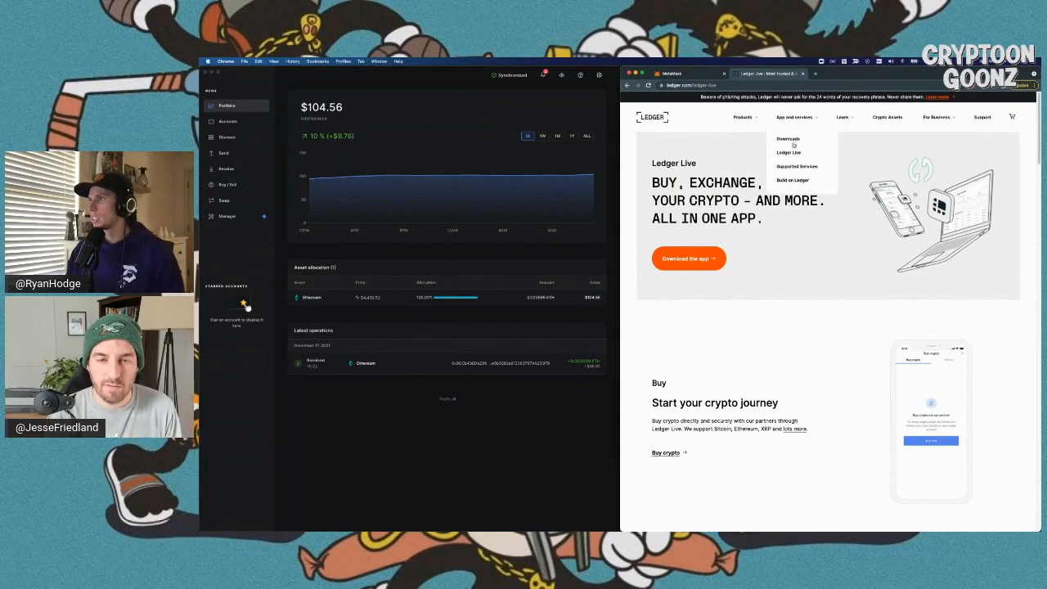
left_click(790, 152)
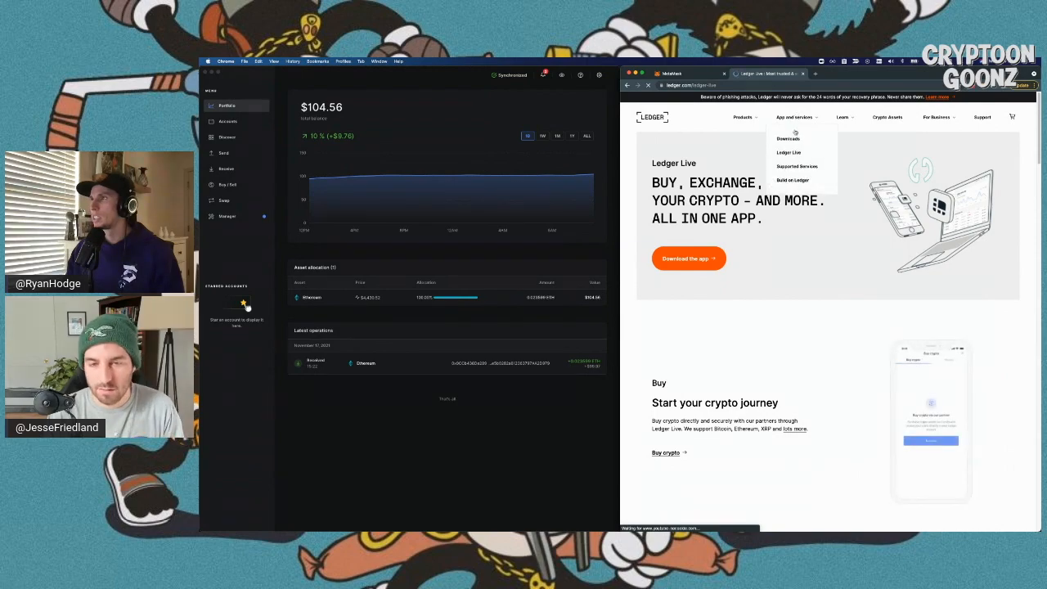
left_click(794, 138)
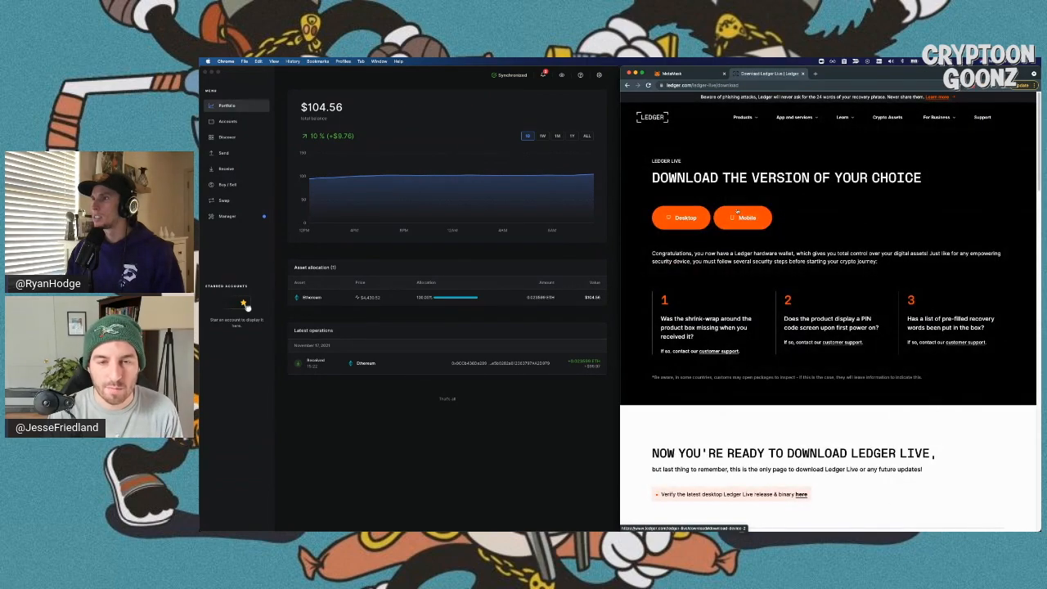
- Scroll down to the Mobile Ledger Live section with iOS and Android app-store downloads
left_click_drag(677, 178, 833, 177)
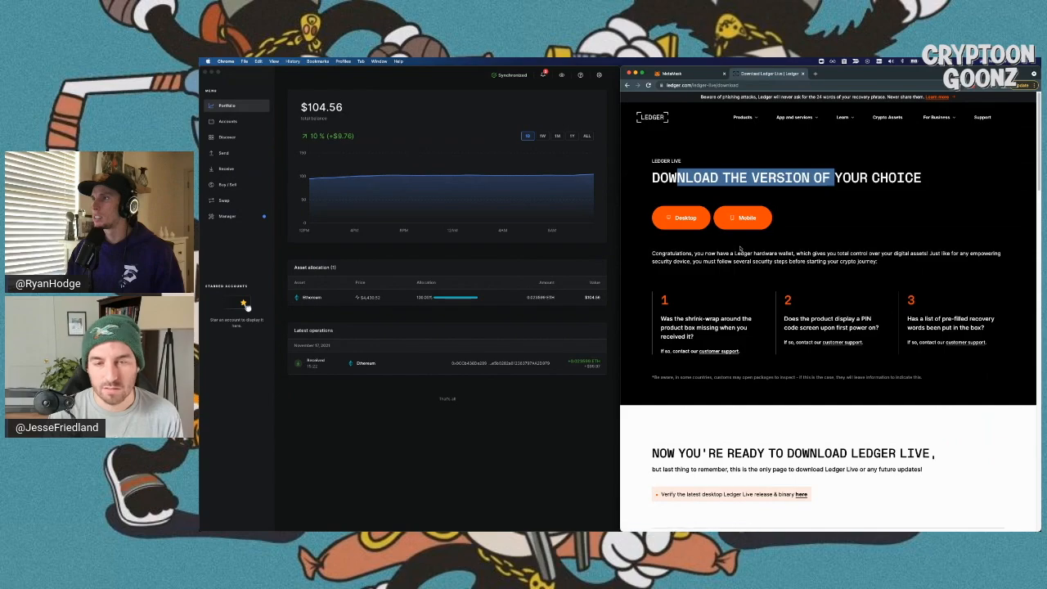
scroll(720, 237, "down", 5)
scroll(740, 247, "down", 5)
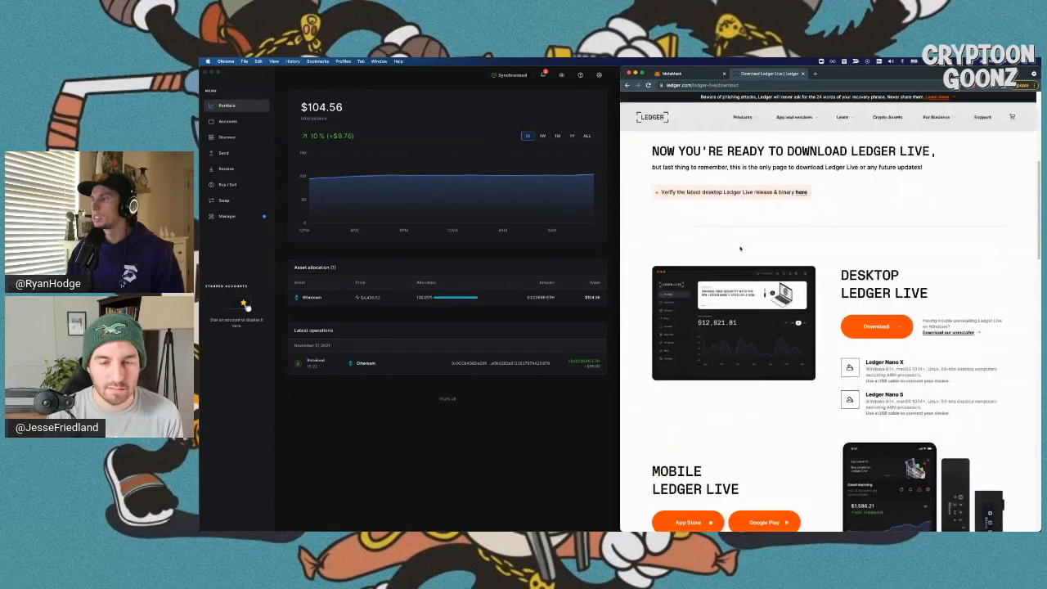
scroll(740, 248, "down", 2)
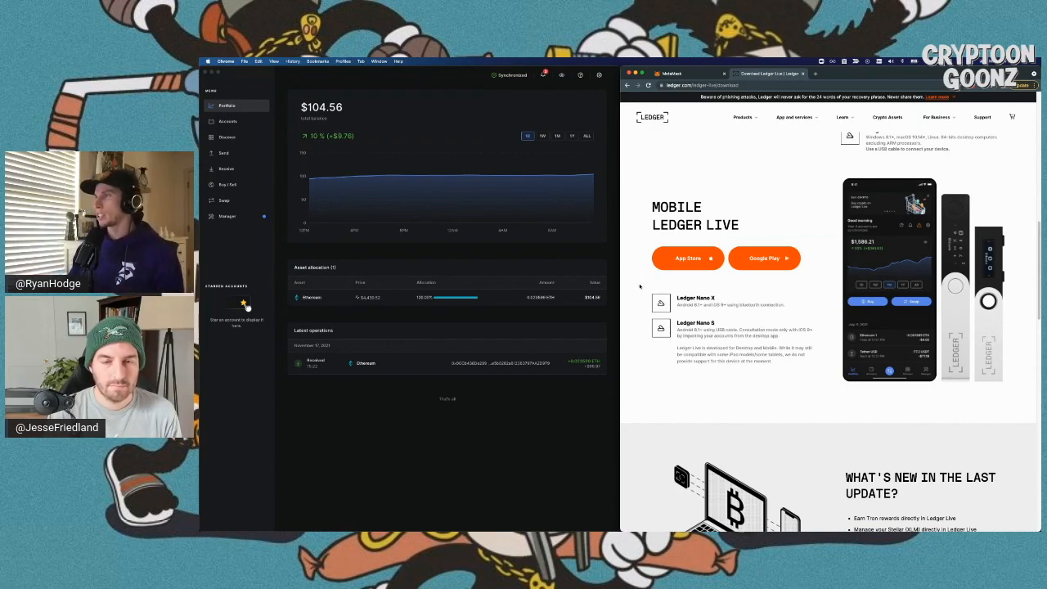
- Close the Ledger download tab and browse the OpenSea profile's Collected NFTs
left_click(803, 73)
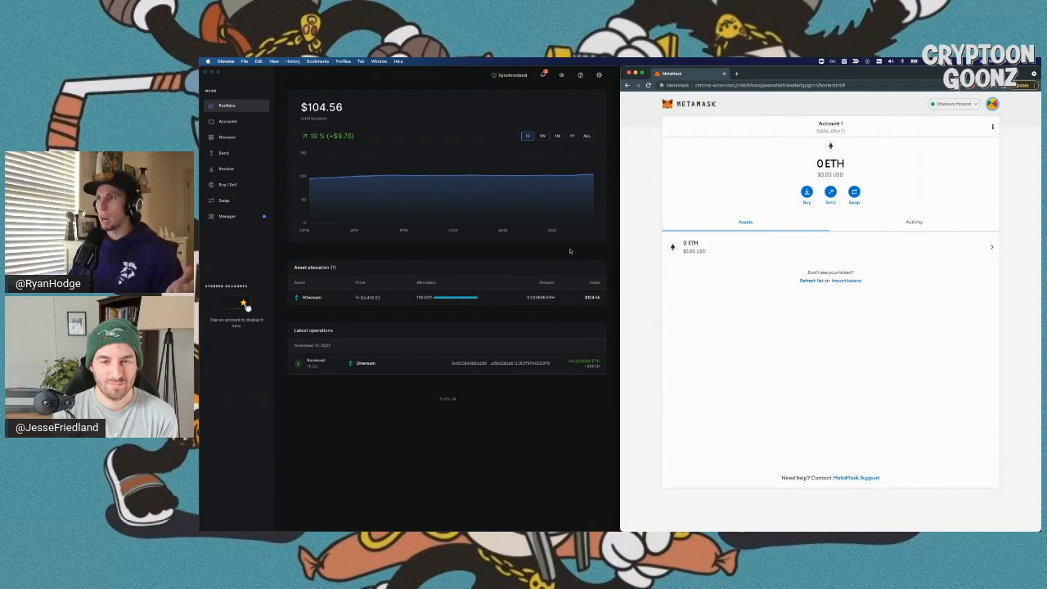
key("super+grave")
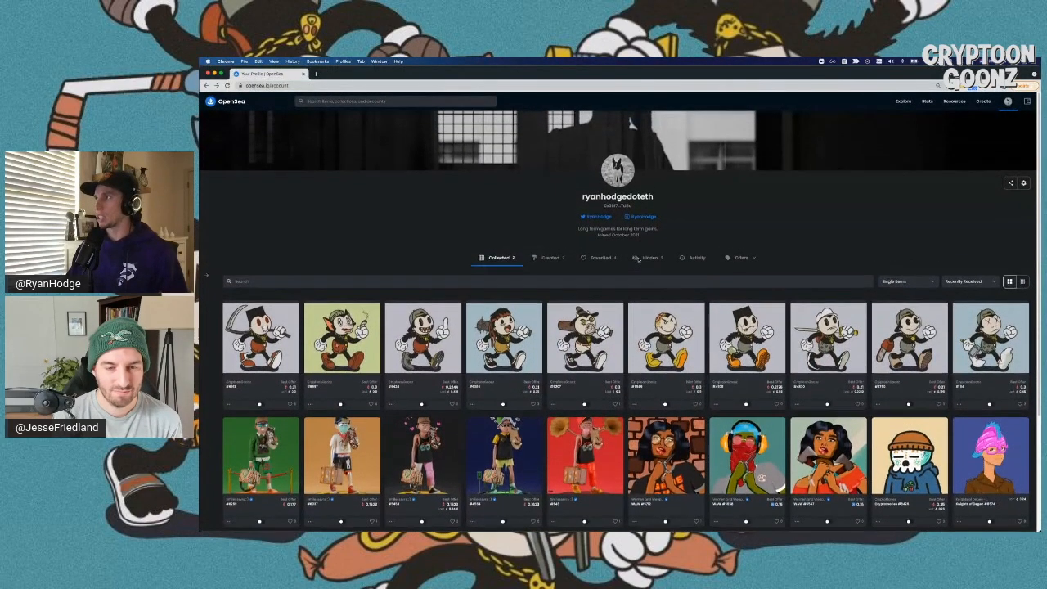
scroll(638, 258, "down", 1)
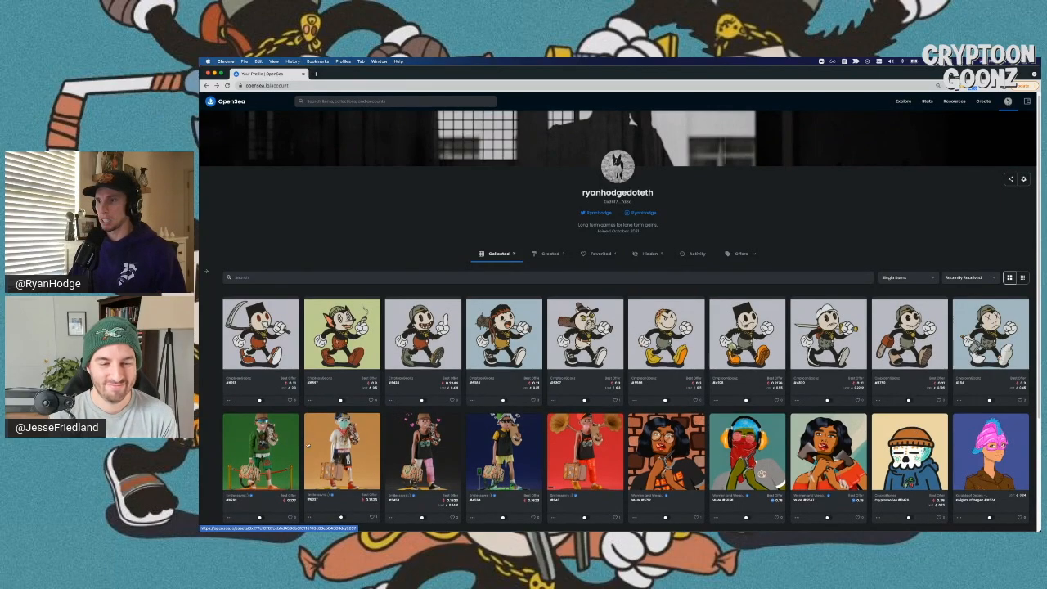
scroll(664, 385, "down", 1)
scroll(664, 385, "up", 1)
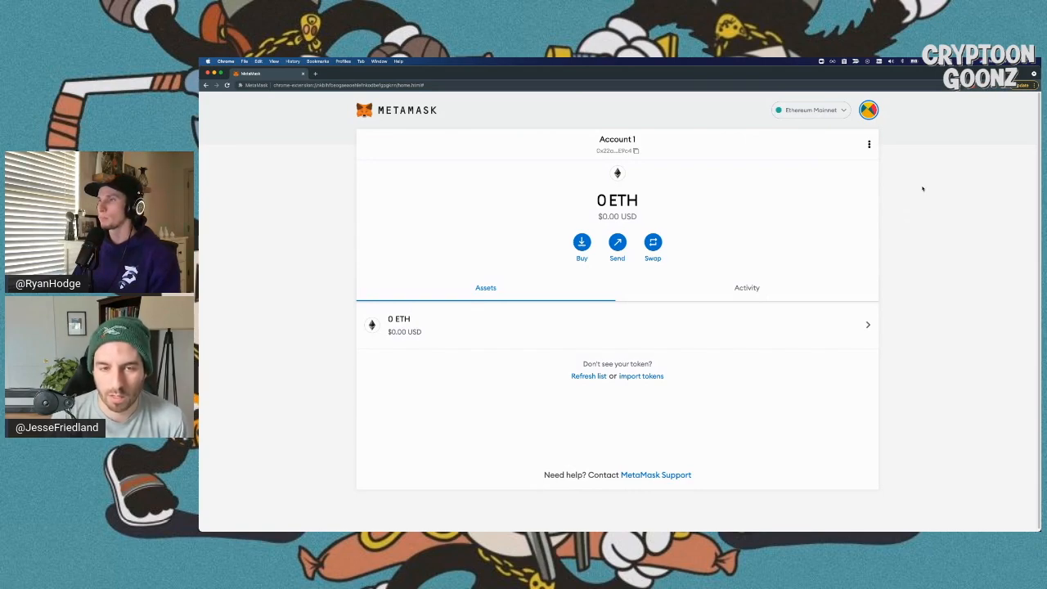
- Choose Connect Hardware Wallet from the My Accounts menu under the account avatar
left_click(867, 110)
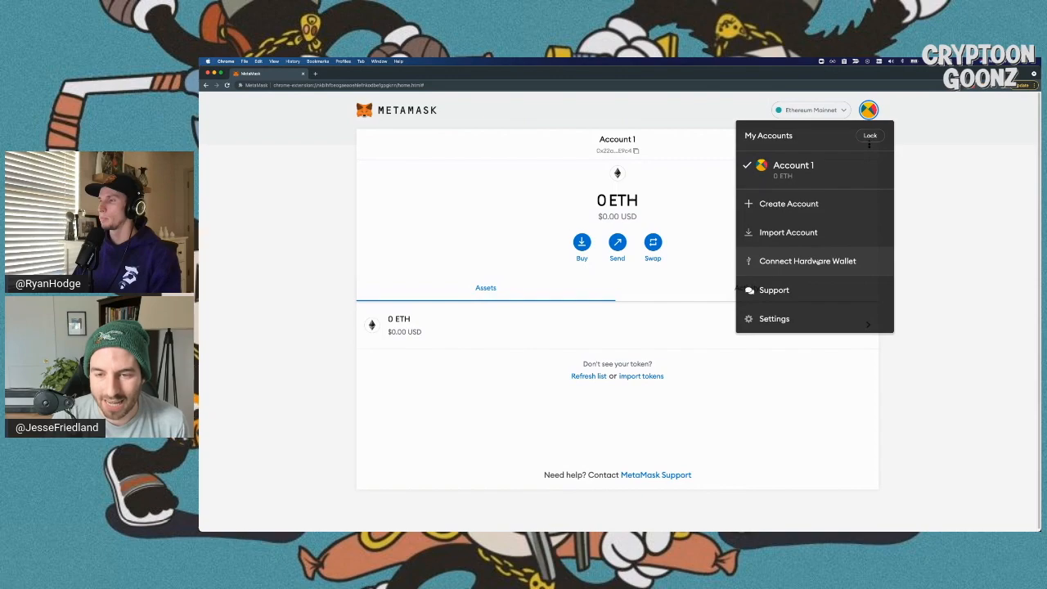
left_click(816, 261)
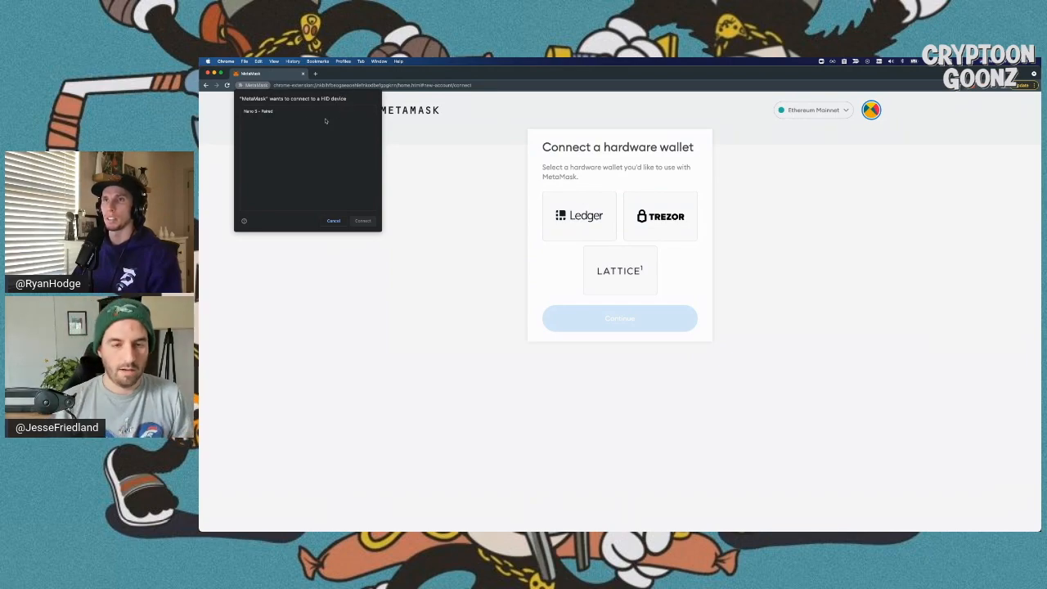
- Select Ledger as the hardware wallet and connect the paired Nano S from the HID chooser
left_click(515, 197)
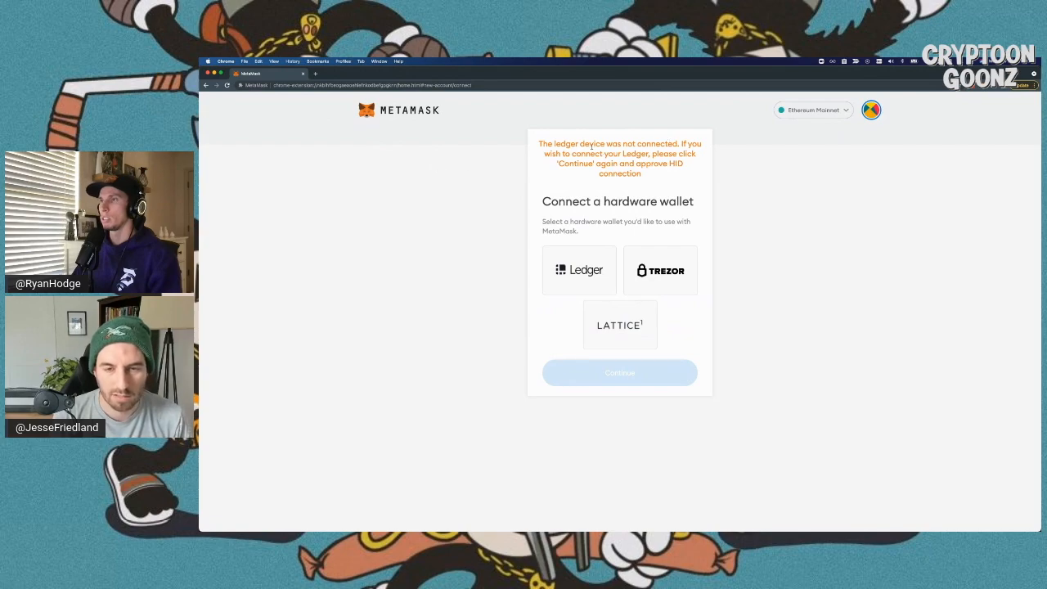
left_click(609, 264)
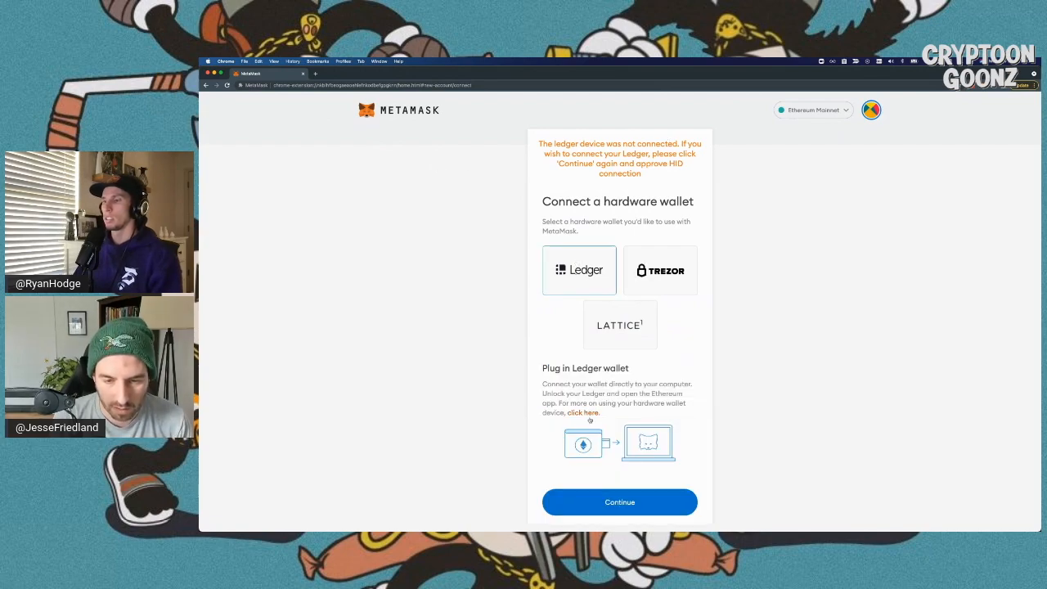
left_click(643, 502)
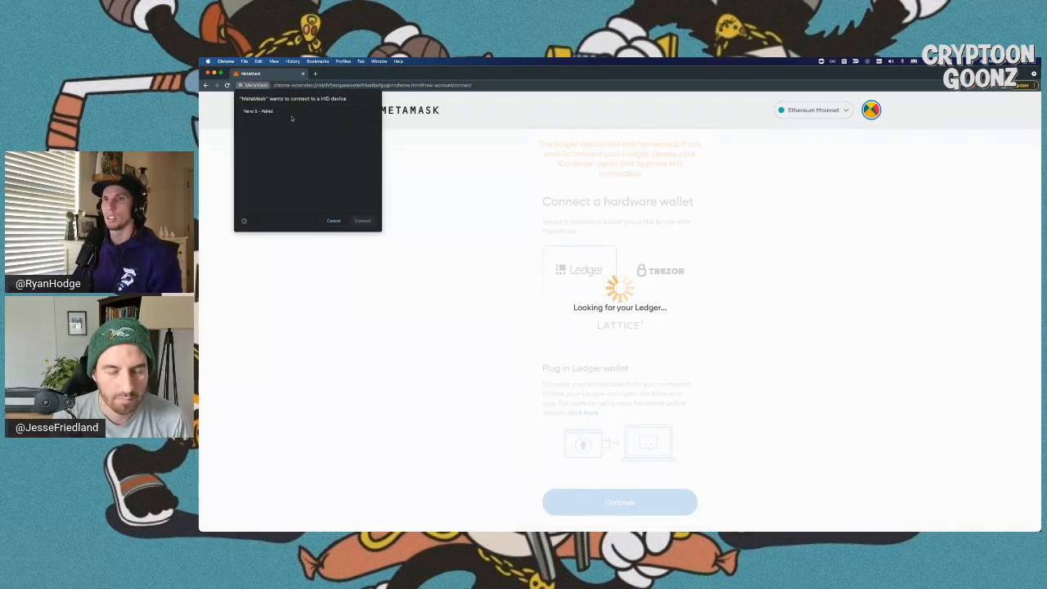
left_click(272, 112)
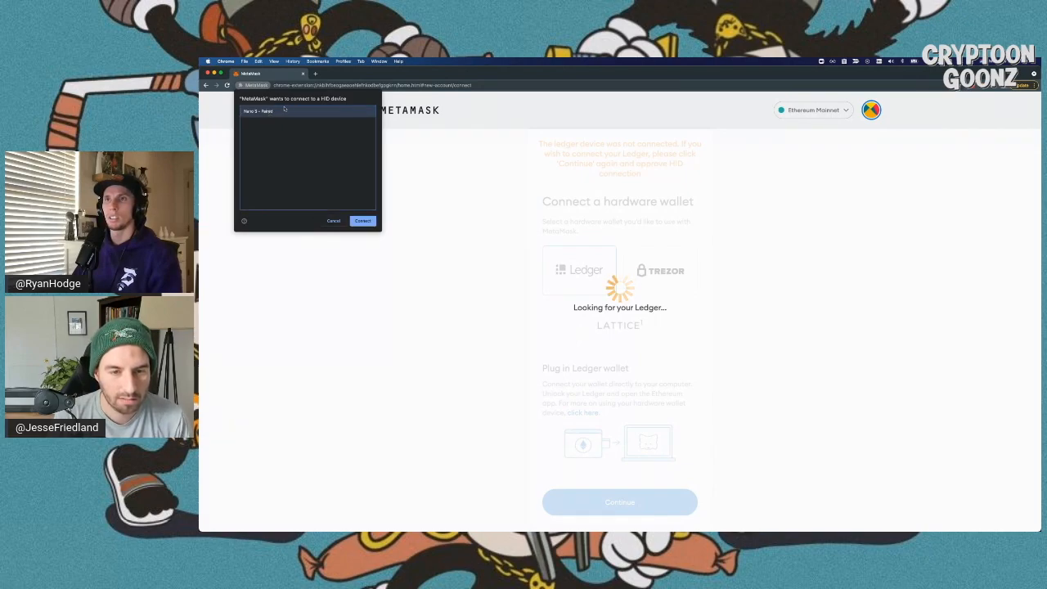
left_click(361, 220)
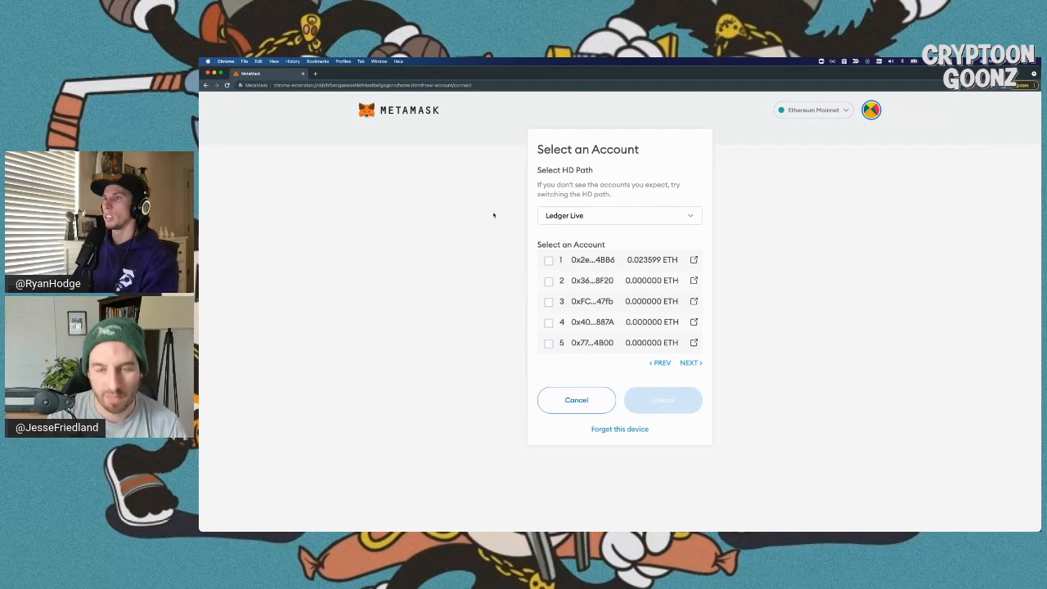
- Keep the Ledger Live HD path and connect account 1 holding 0.023599 ETH
left_click(596, 214)
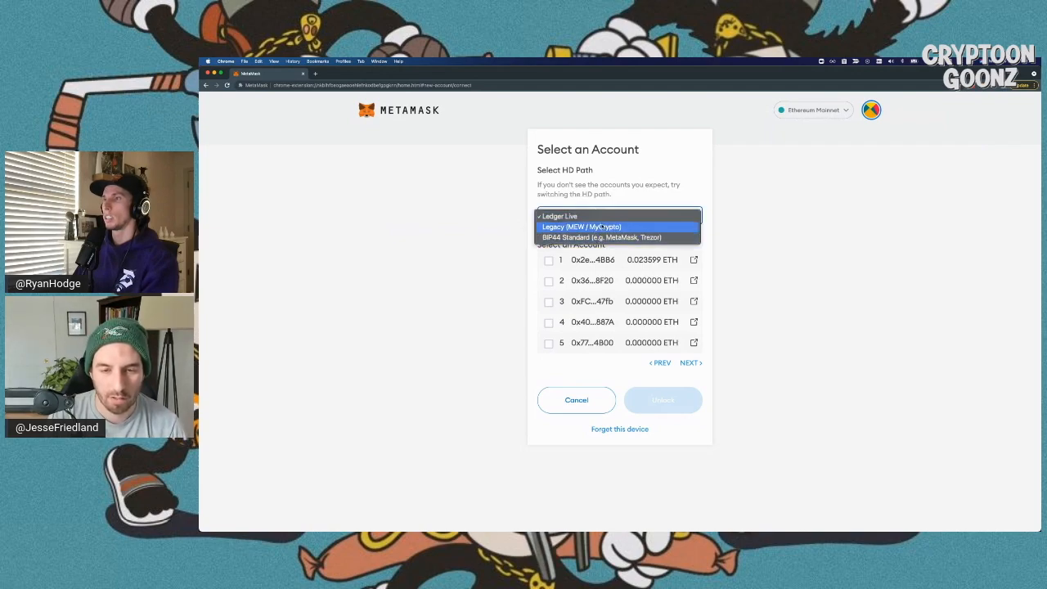
left_click(599, 216)
left_click(641, 185)
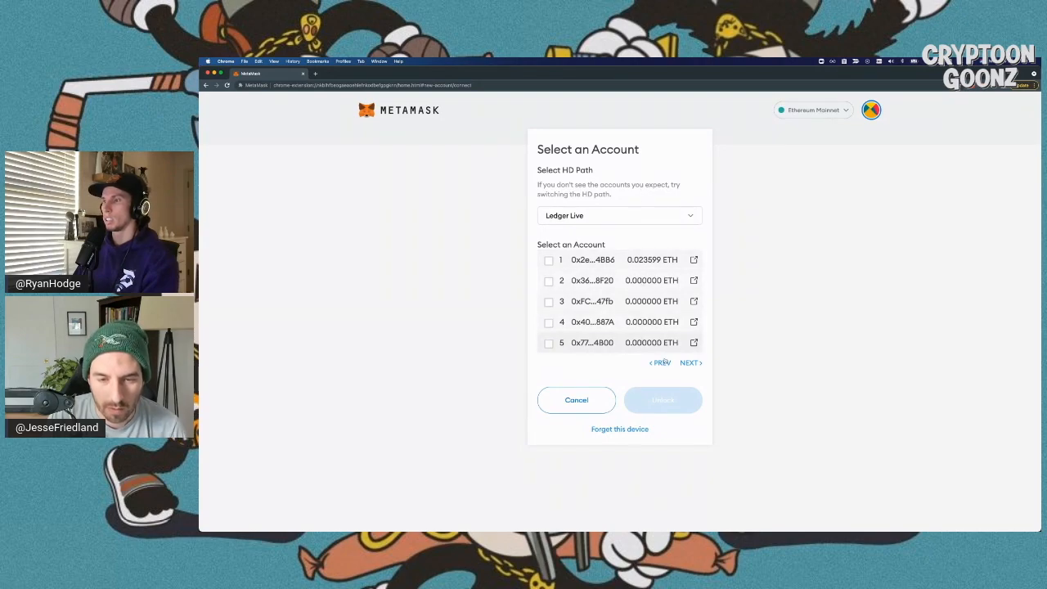
left_click(692, 362)
left_click(340, 226)
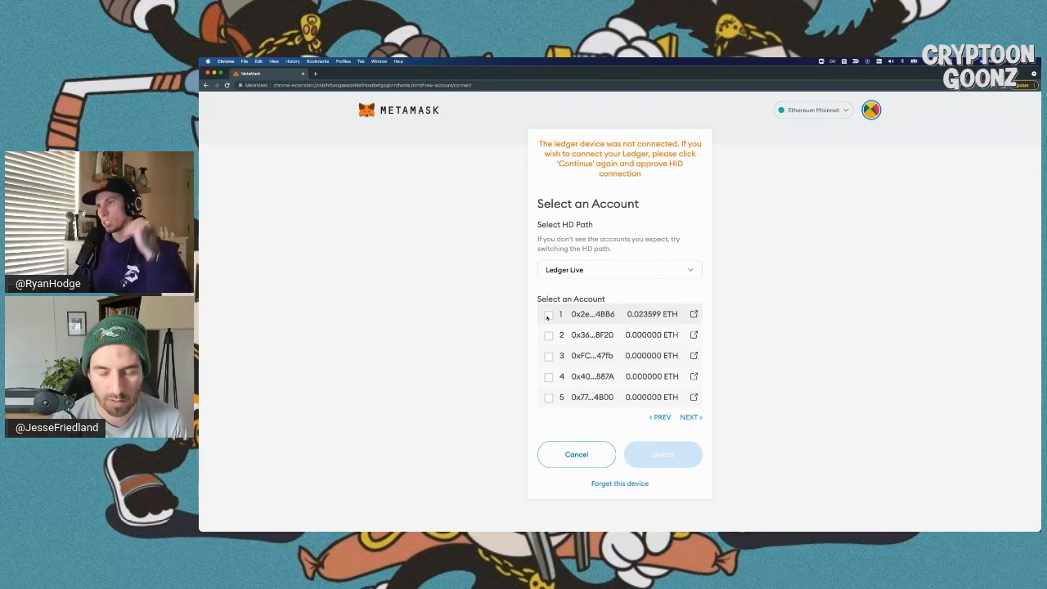
left_click(547, 316)
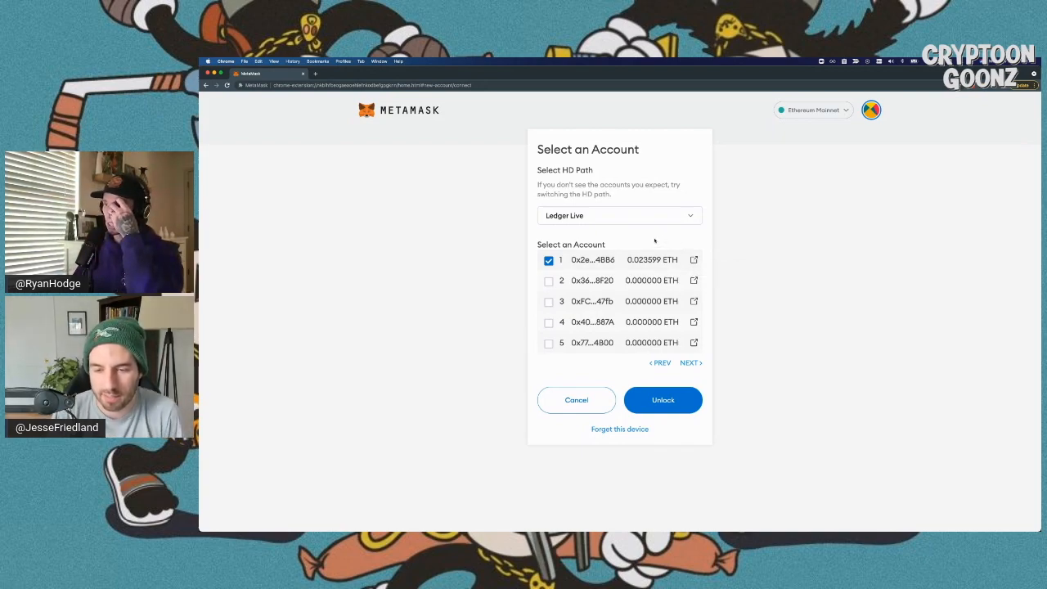
left_click(676, 401)
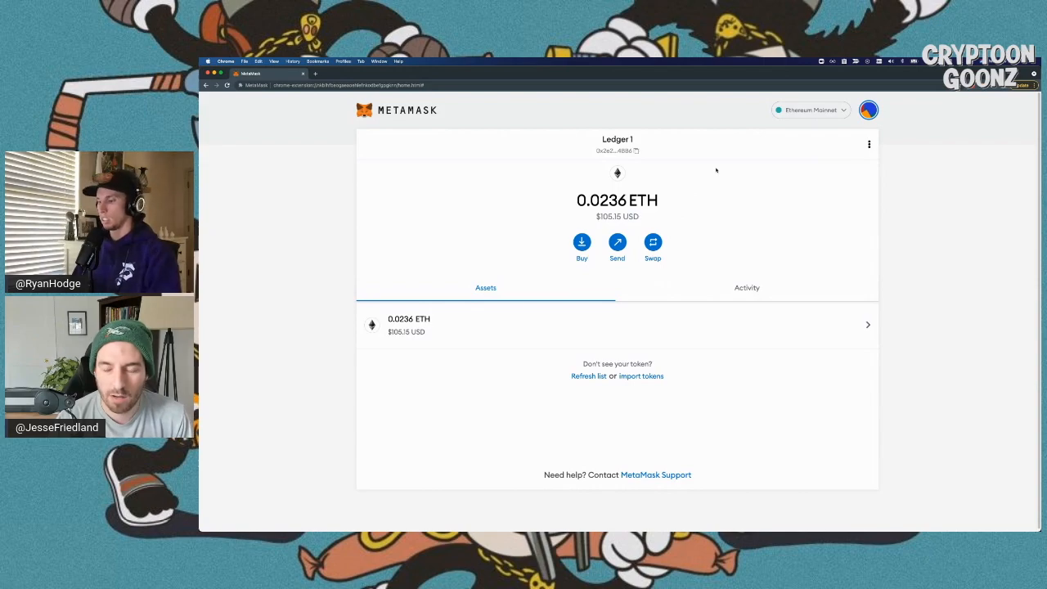
- Zoom the MetaMask page in one step and show the accounts list with Ledger 1
key("super+plus")
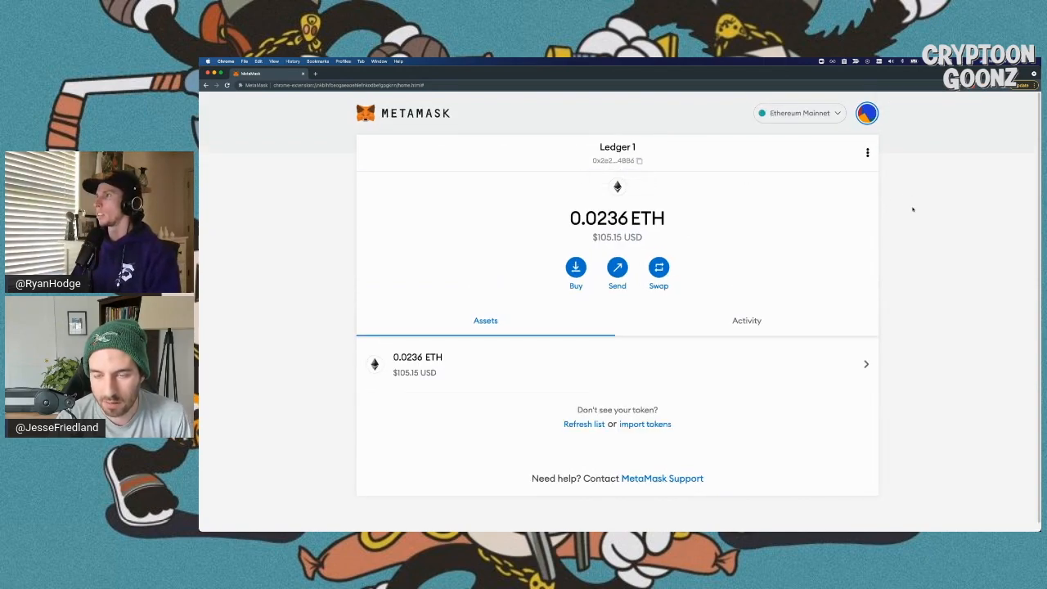
left_click(865, 114)
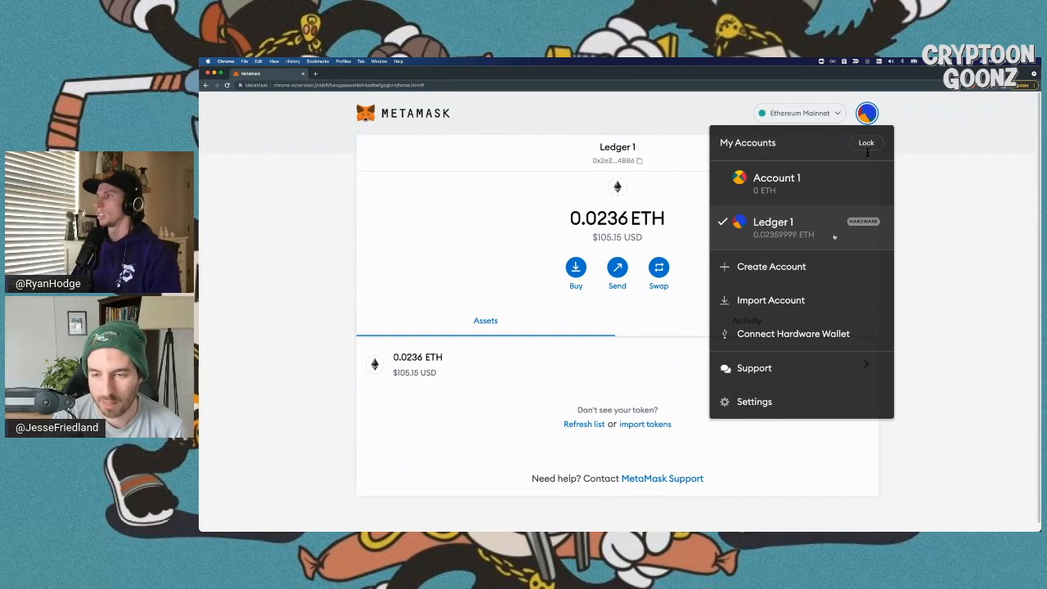
left_click(852, 235)
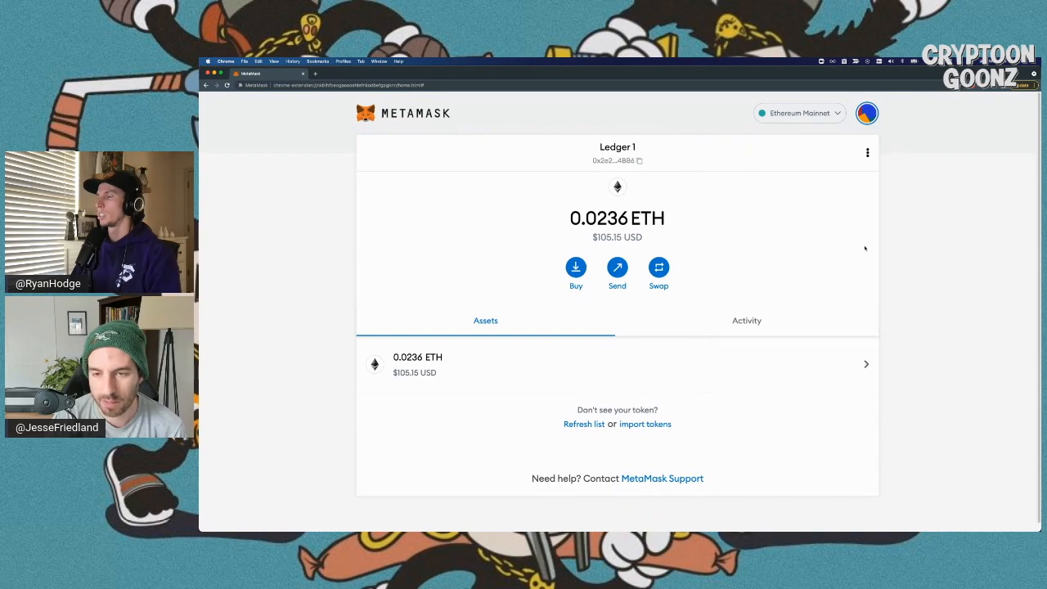
left_click(868, 153)
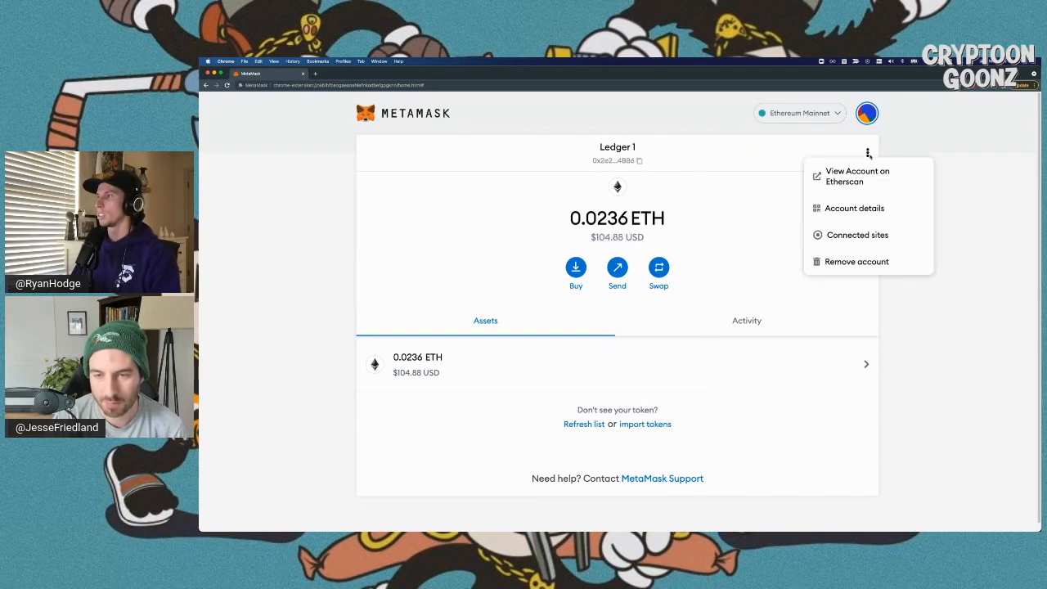
- Open Account details for Ledger 1, showing its QR code and address
left_click(864, 208)
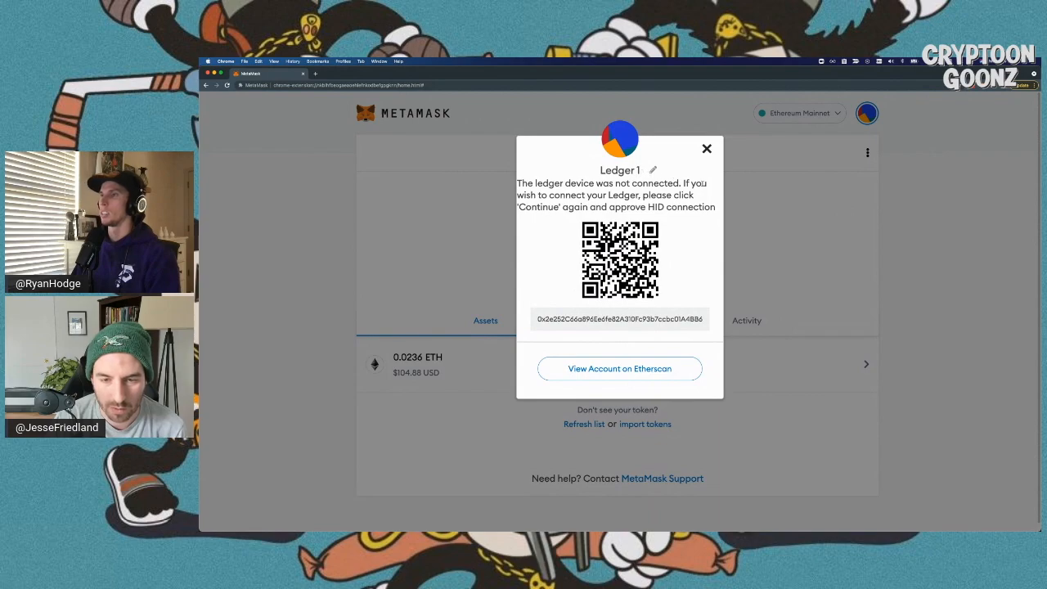
- Replace the Ledger 1 name with 'Demo Ledger' and confirm it with the check mark
left_click(652, 169)
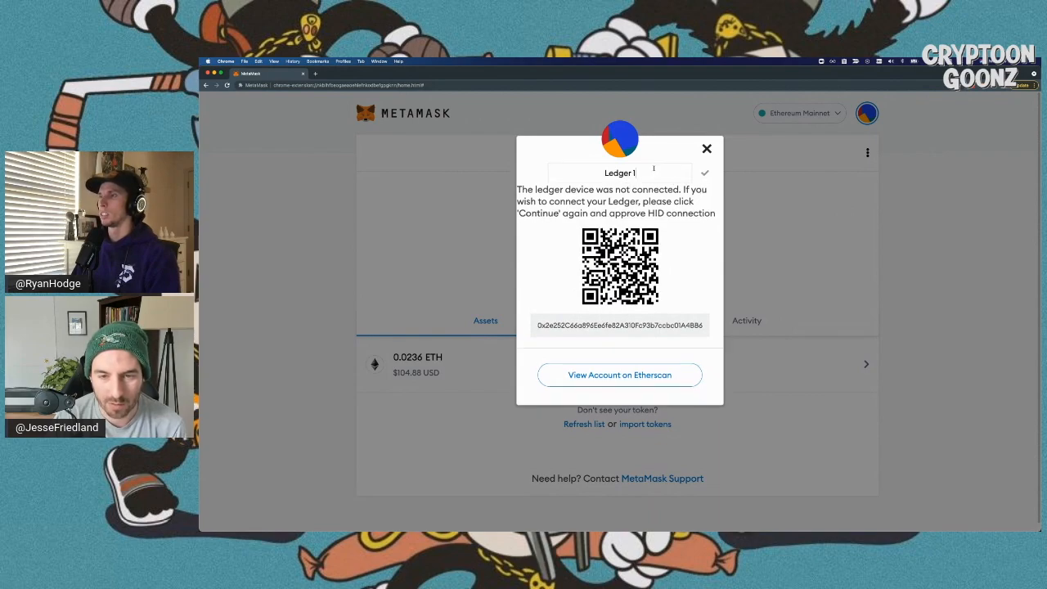
key("super+a")
key("BackSpace")
type("De")
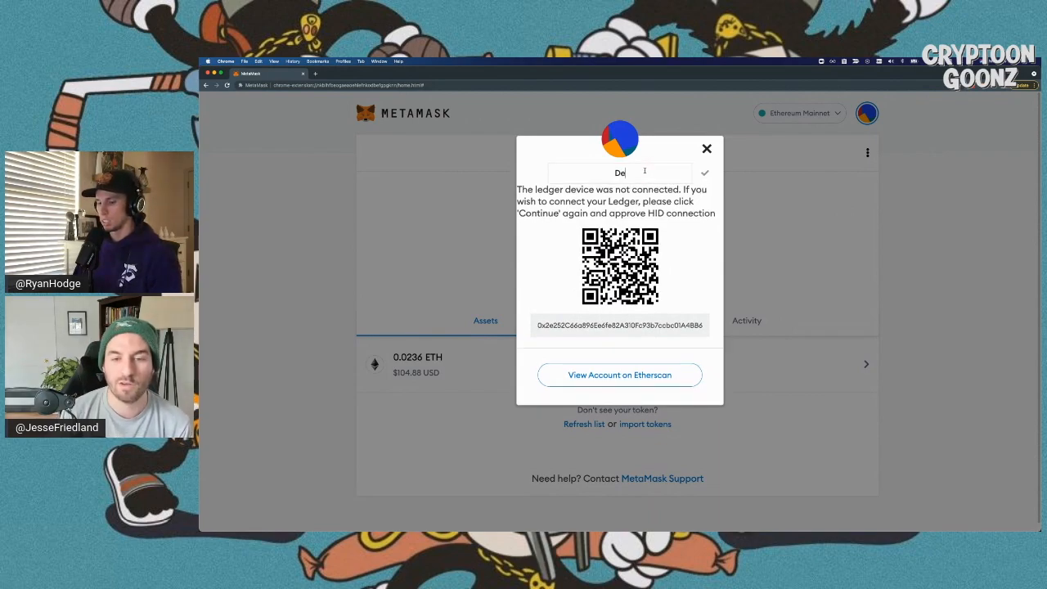
type("mo Ledger")
key("super+a")
key("BackSpace")
type("NF")
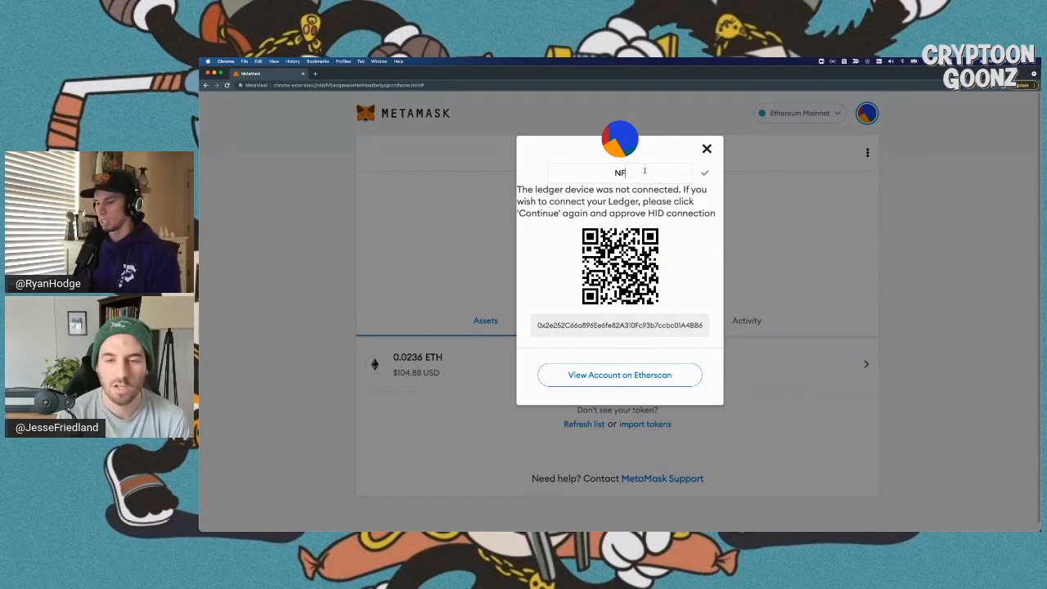
type("T Account")
key("BackSpace")
key("BackSpace")
key("BackSpace")
key("BackSpace")
key("BackSpace")
key("BackSpace")
key("BackSpace")
key("BackSpace")
key("BackSpace")
key("BackSpace")
key("BackSpace")
type("Demo Ledger")
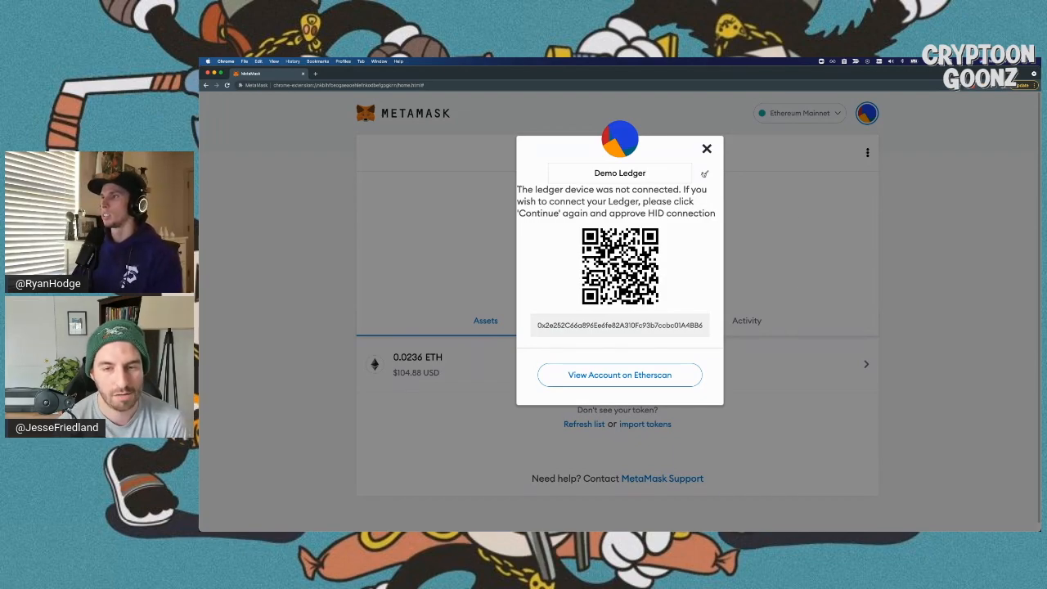
left_click(703, 172)
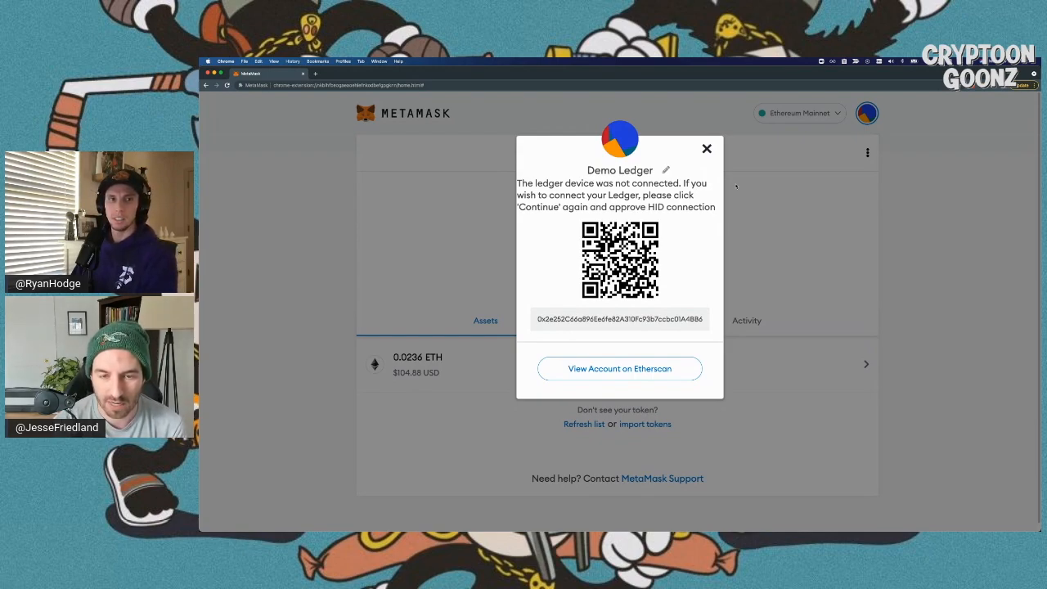
- Close the account details dialog to return to the Demo Ledger wallet page
left_click(707, 149)
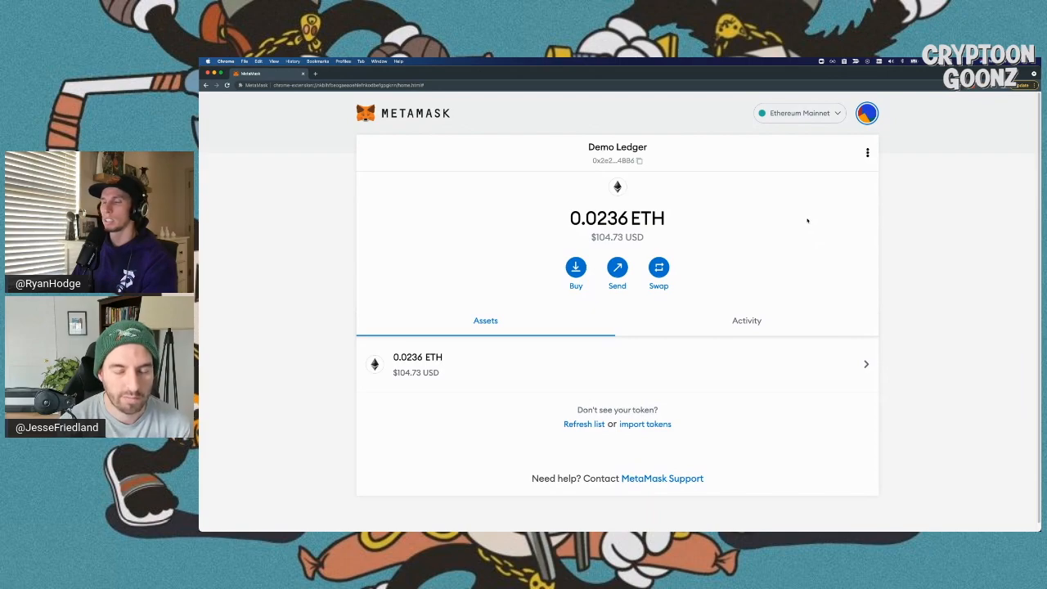
- Copy the Demo Ledger address and swipe to the Chrome window with the Ledger UNKNOWN_ERROR forum thread
left_click(708, 169)
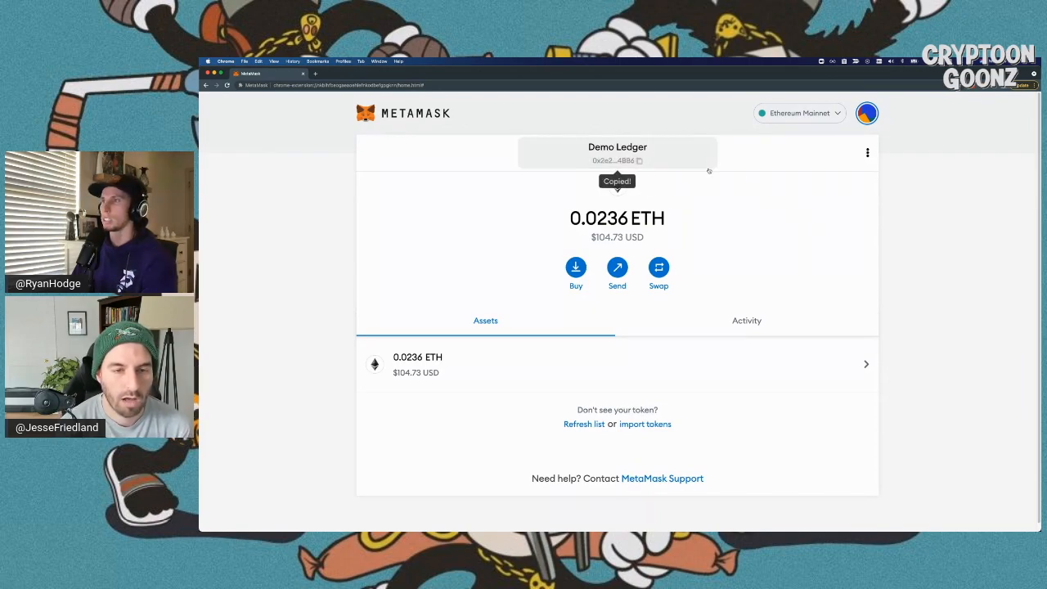
left_click(640, 161)
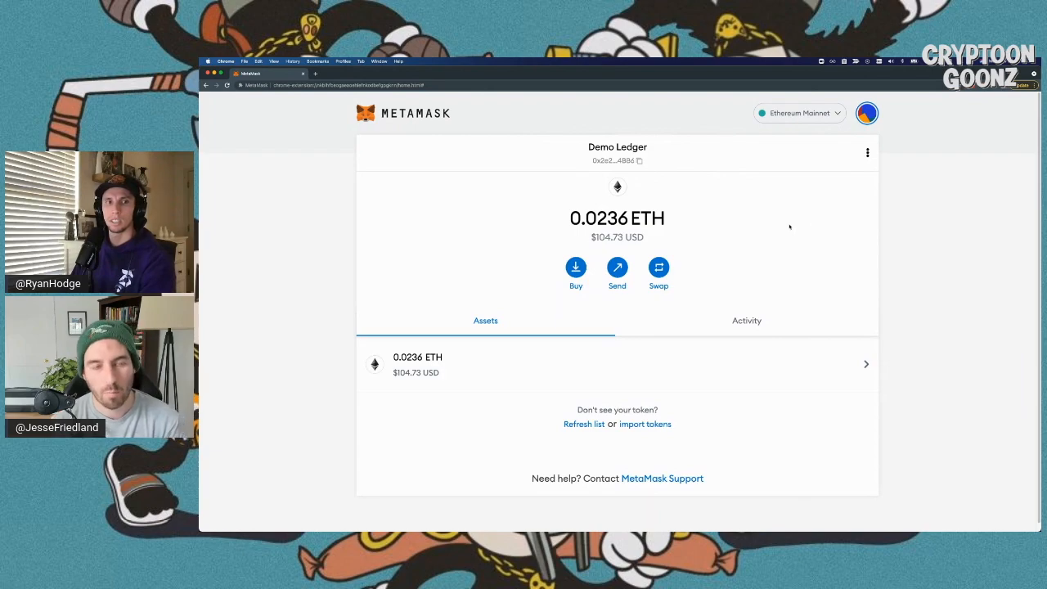
scroll(790, 226, "right", 2)
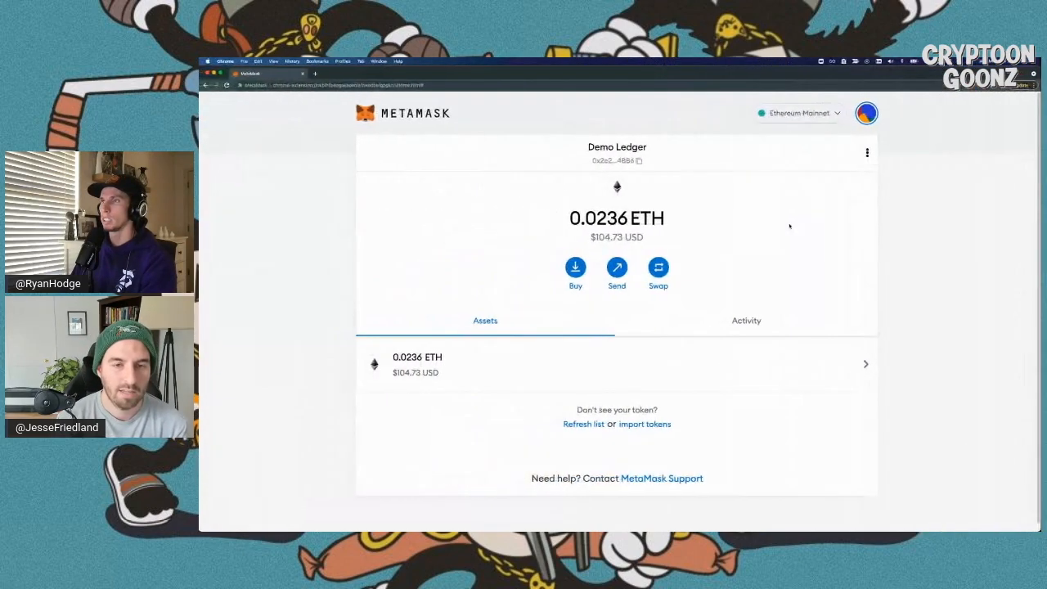
scroll(790, 226, "right", 2)
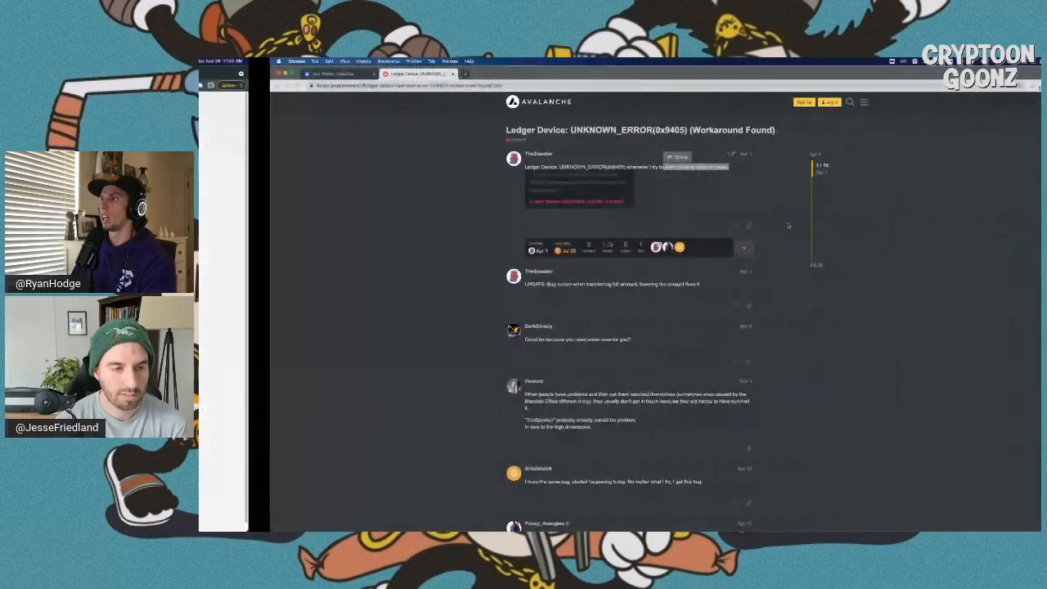
- Switch to the OpenSea profile tab and scroll through the collected NFTs grid
left_click(273, 76)
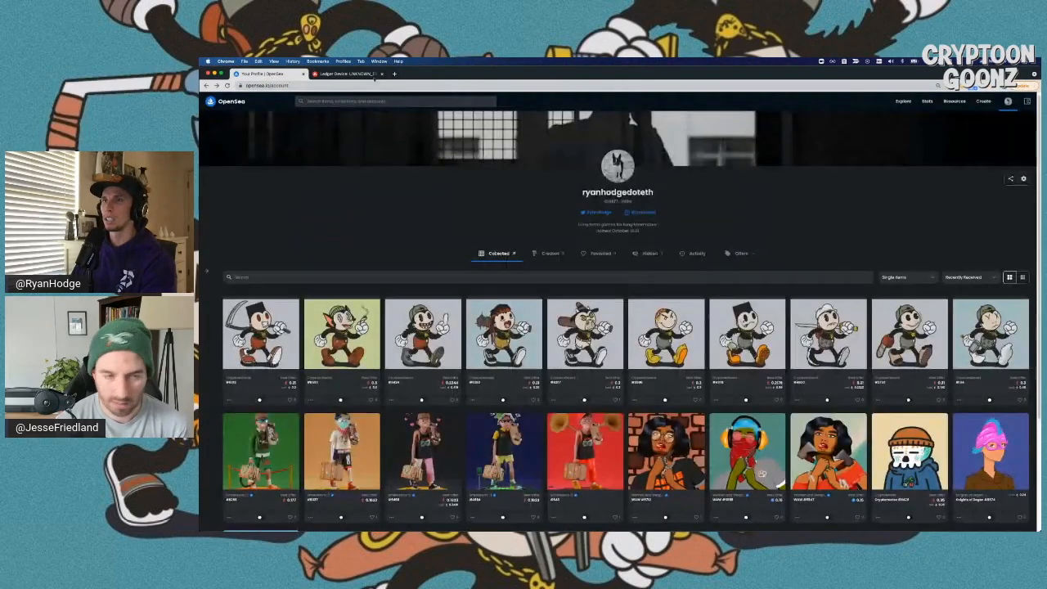
scroll(516, 173, "down", 1)
scroll(516, 173, "up", 1)
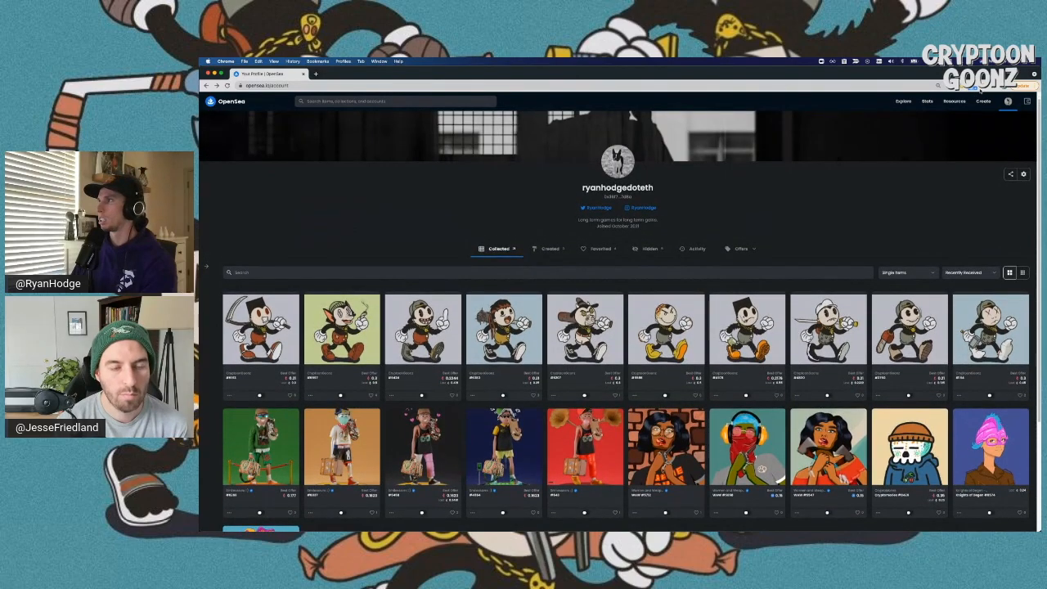
scroll(484, 206, "down", 1)
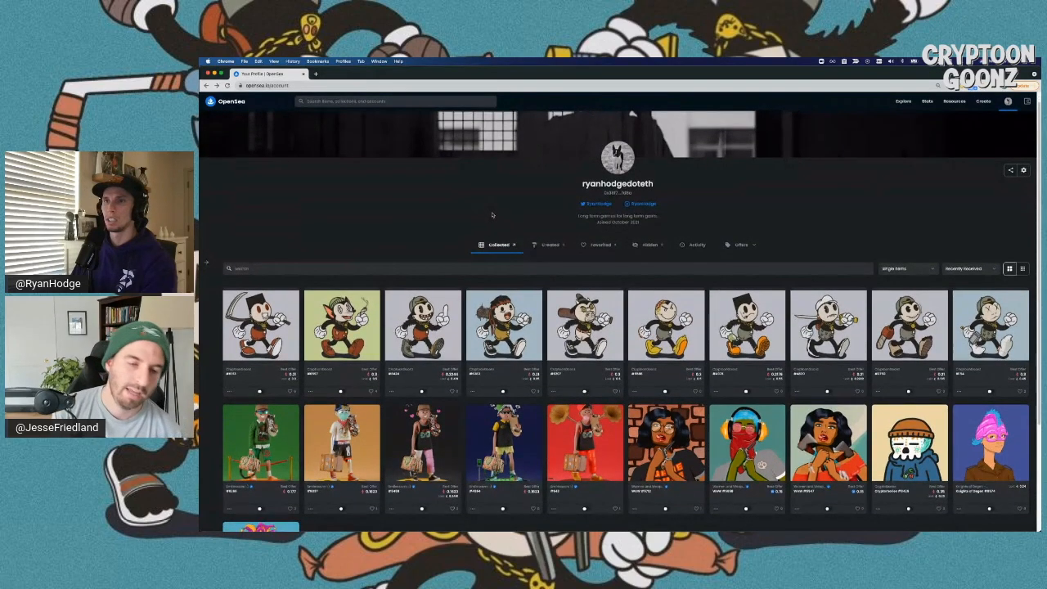
scroll(470, 208, "up", 1)
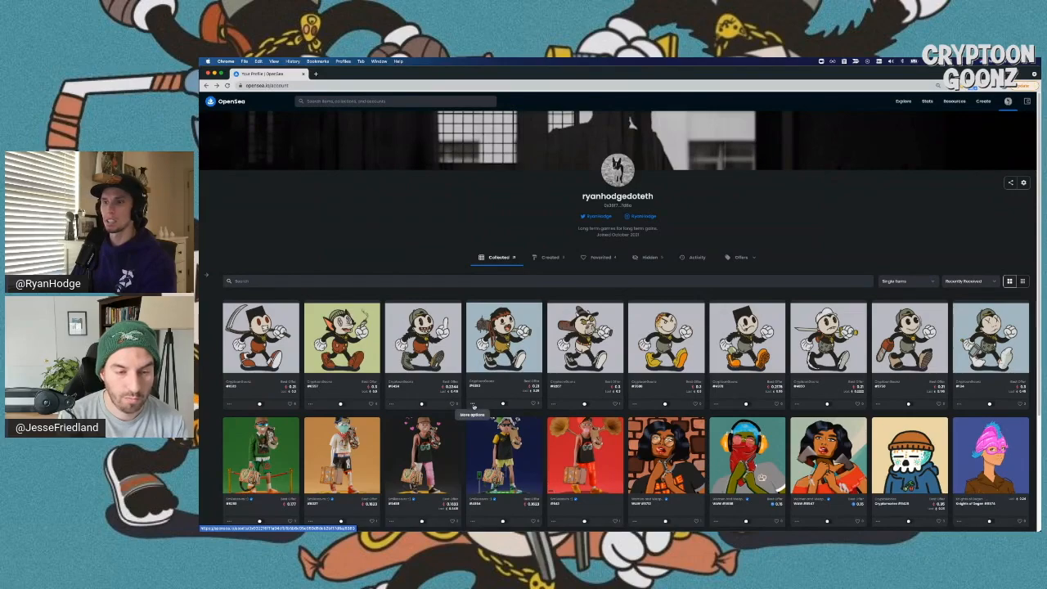
- Start a transfer for the fourth Cryptoon NFT, toggle its selection, then cancel transfer mode
left_click(473, 405)
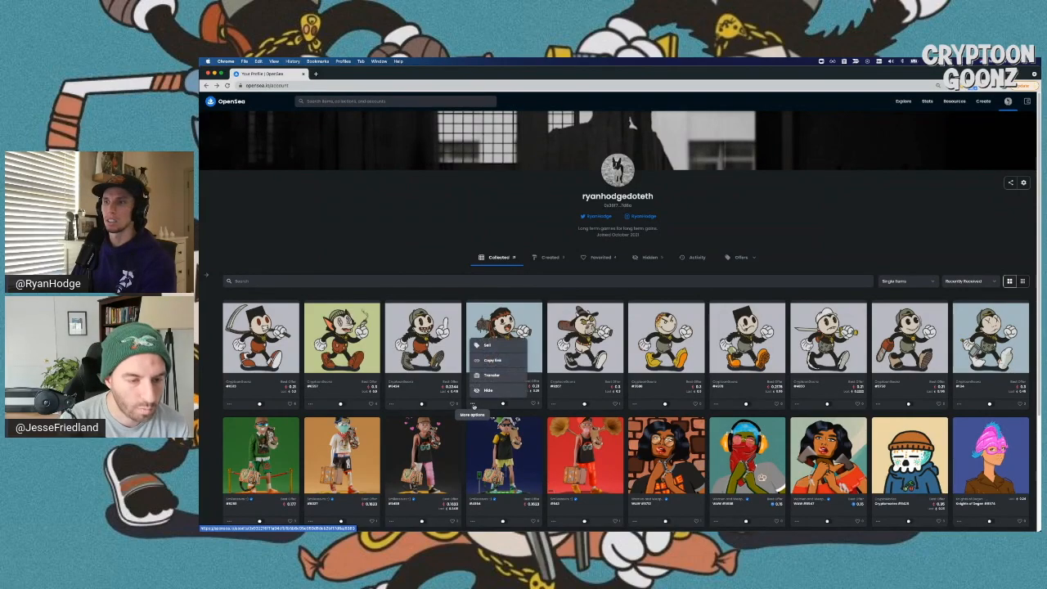
left_click(491, 375)
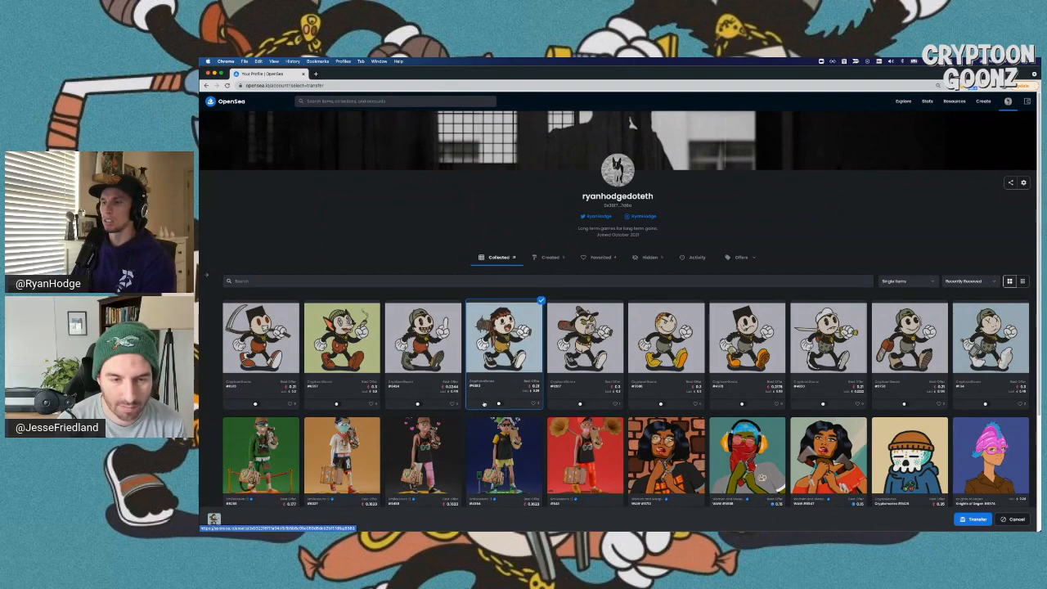
left_click(483, 402)
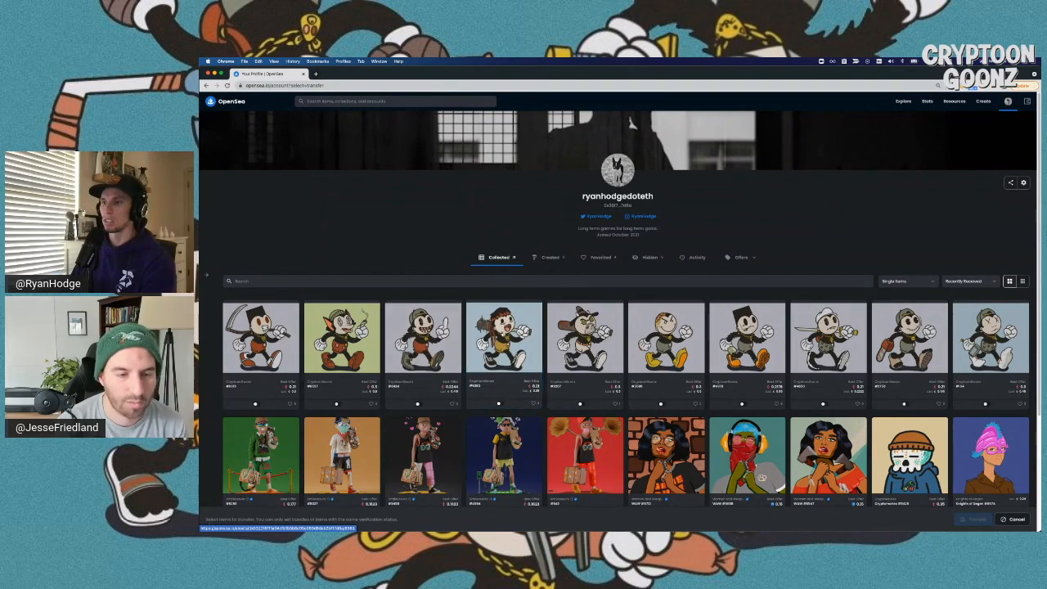
left_click(476, 407)
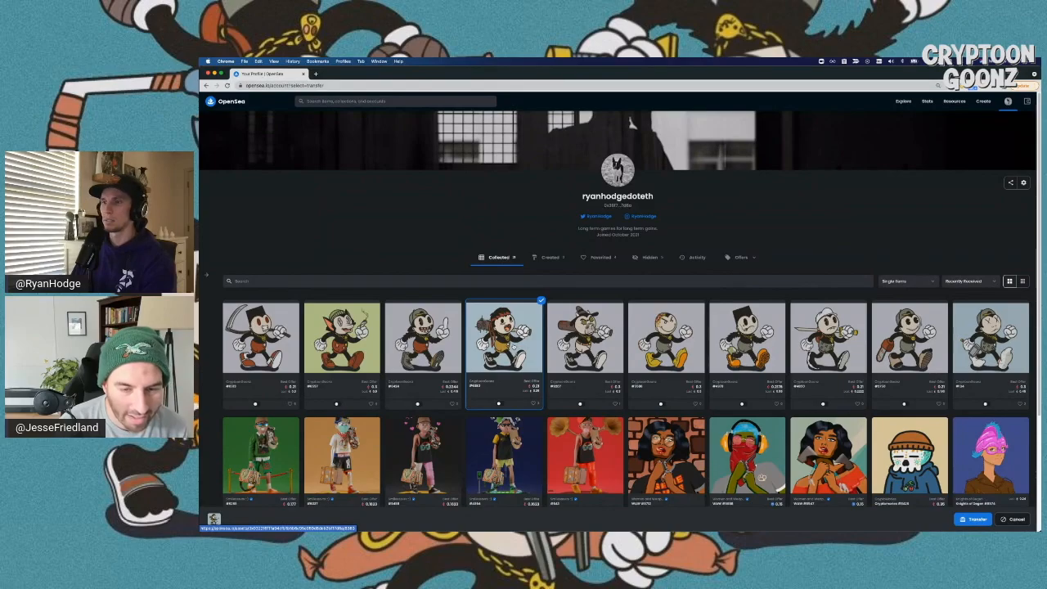
left_click(532, 312)
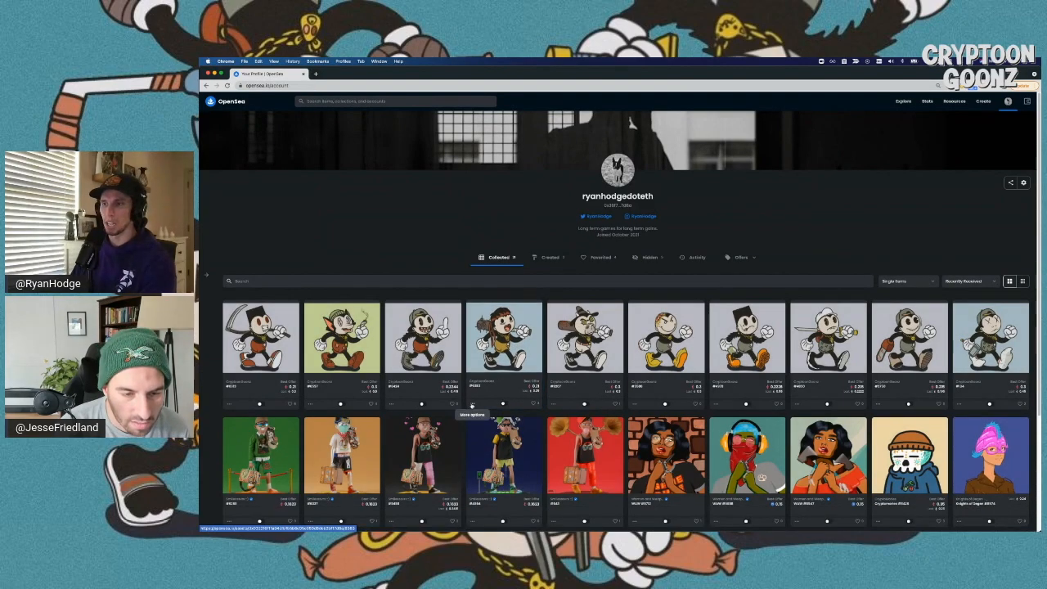
- Zoom the profile page in and put the third NFT into transfer mode
key("super+equal")
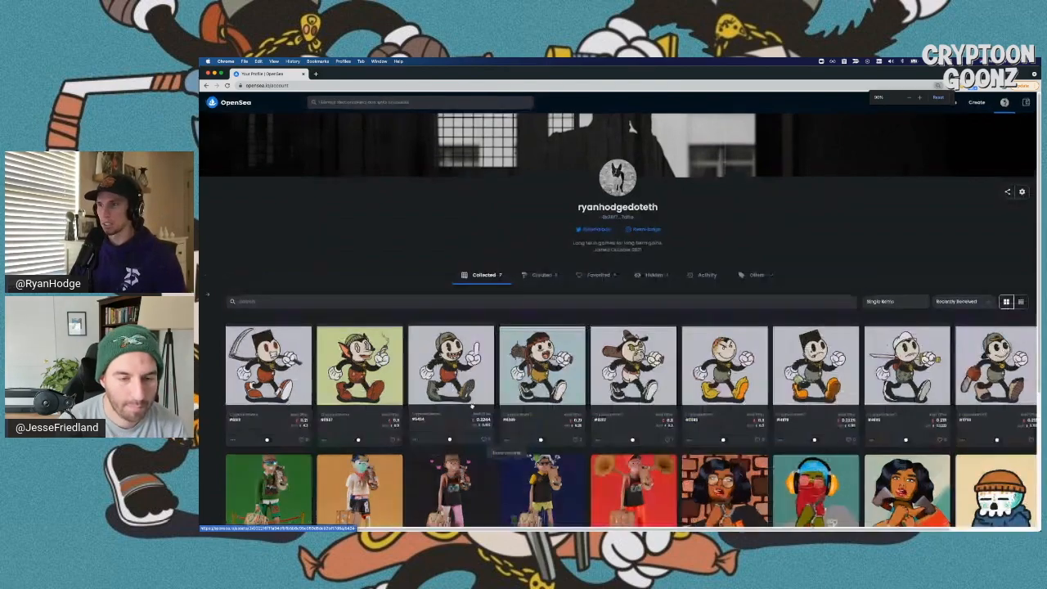
key("super+equal")
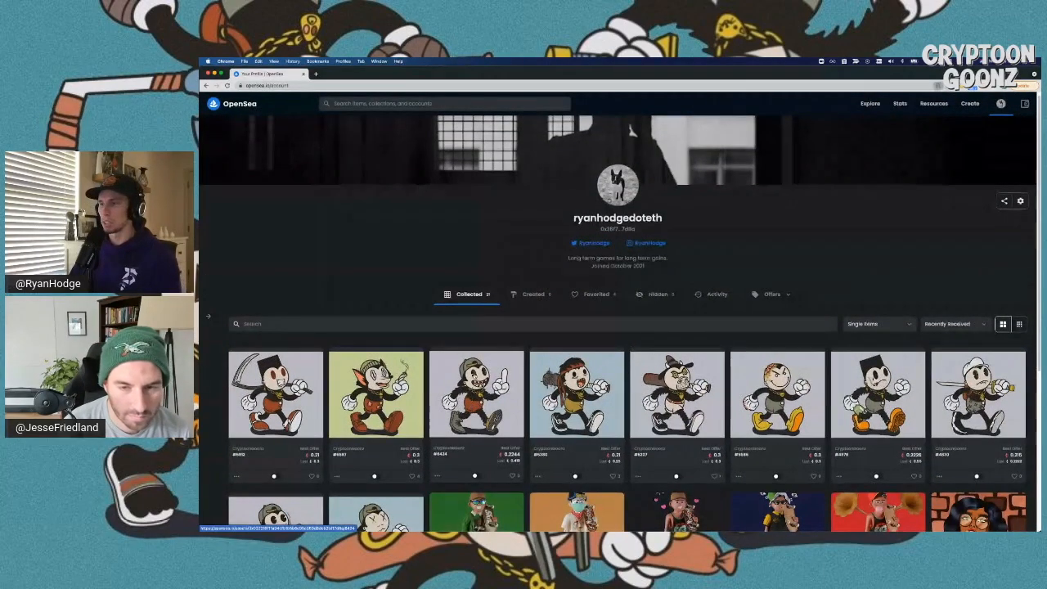
scroll(438, 436, "down", 2)
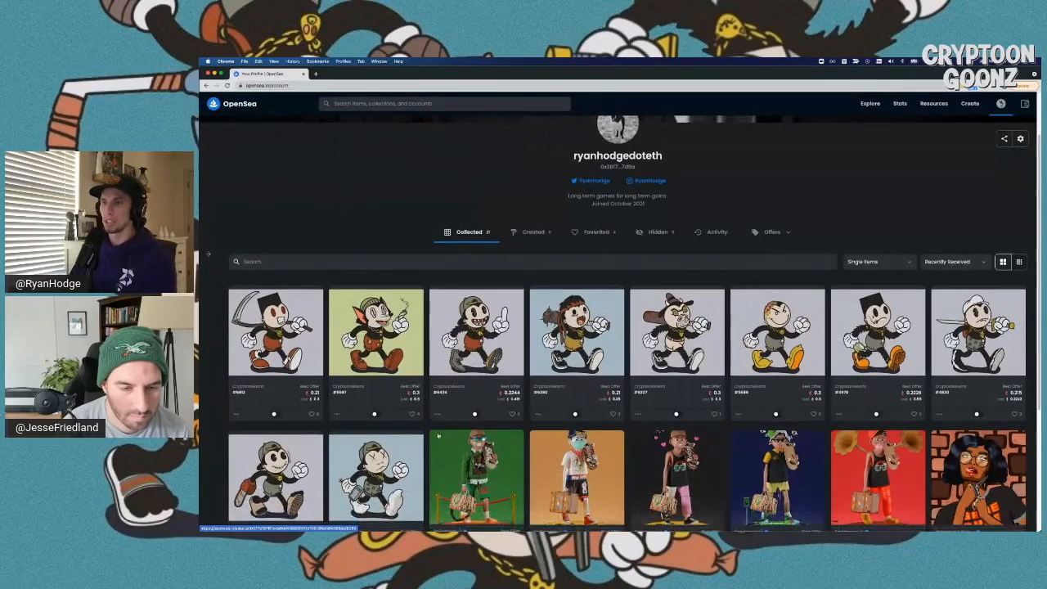
left_click(438, 414)
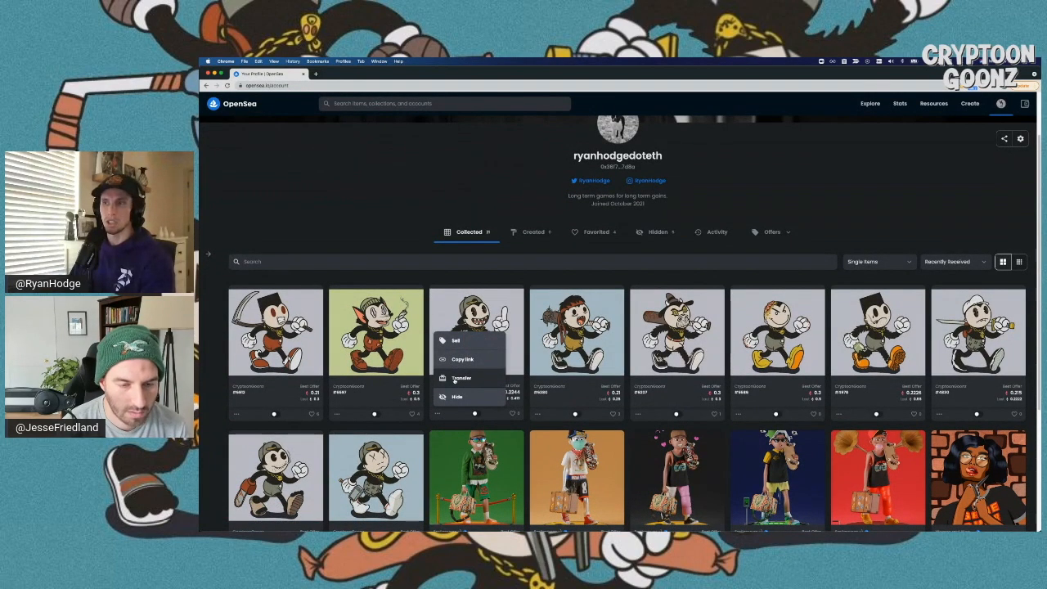
left_click(454, 379)
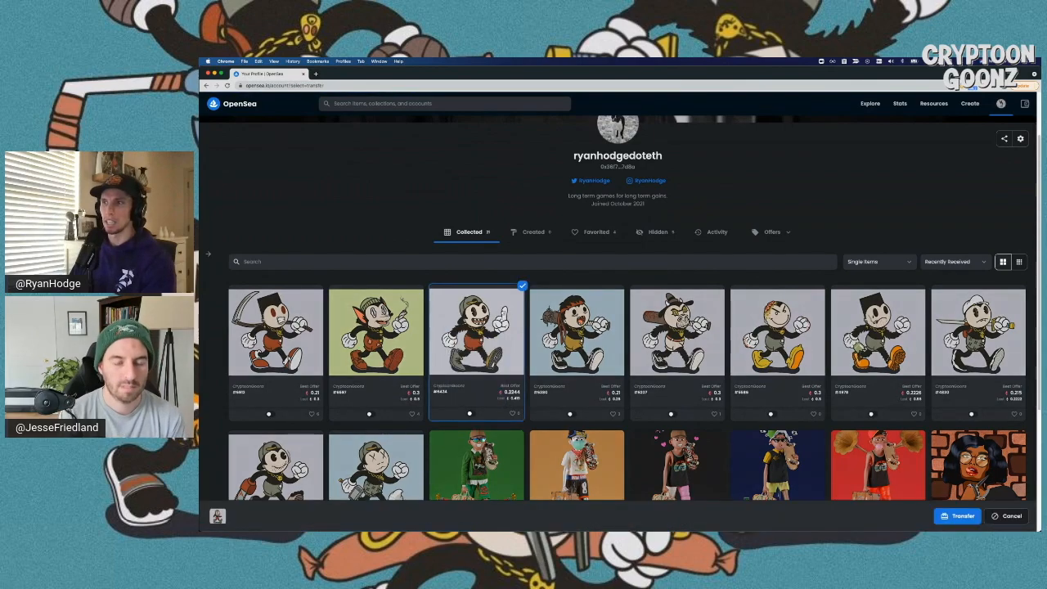
- Add and remove four NFTs, leaving only Cryptoon #6380 selected for transfer
left_click(973, 327)
left_click(879, 327)
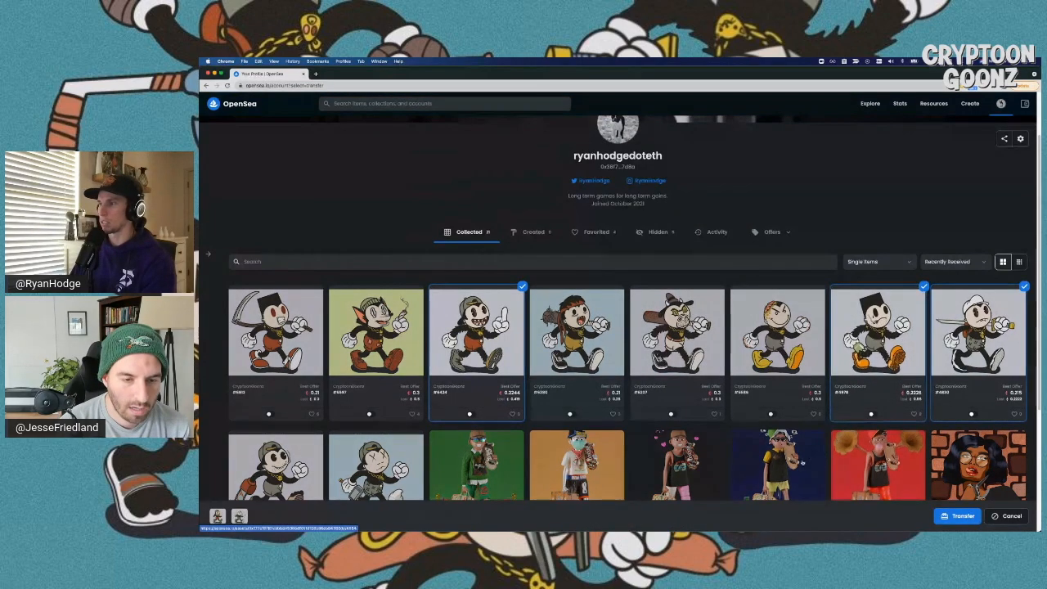
left_click(776, 462)
left_click(676, 327)
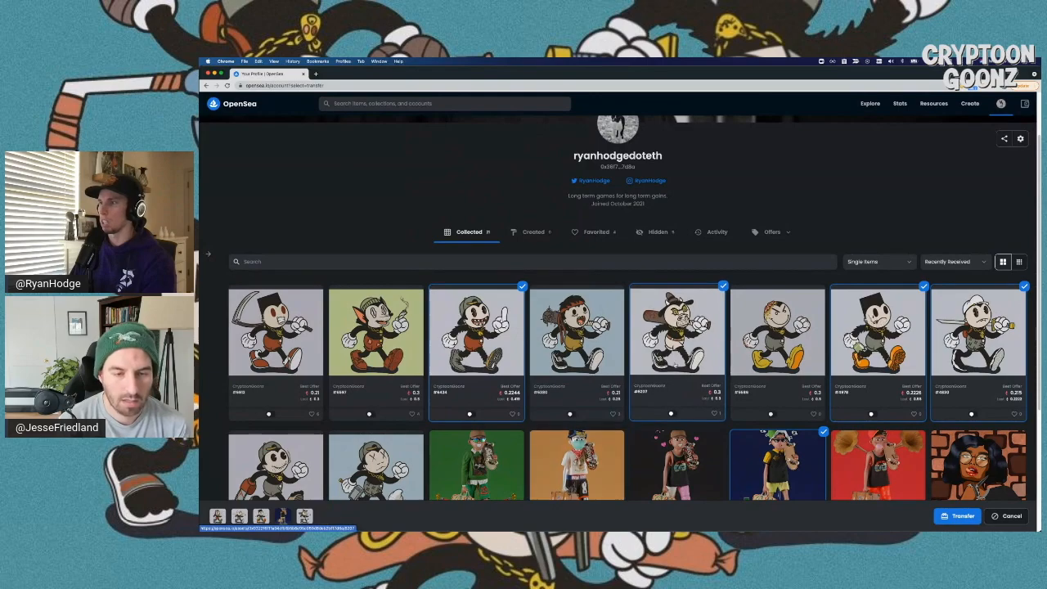
left_click(677, 327)
left_click(777, 462)
left_click(879, 327)
left_click(973, 327)
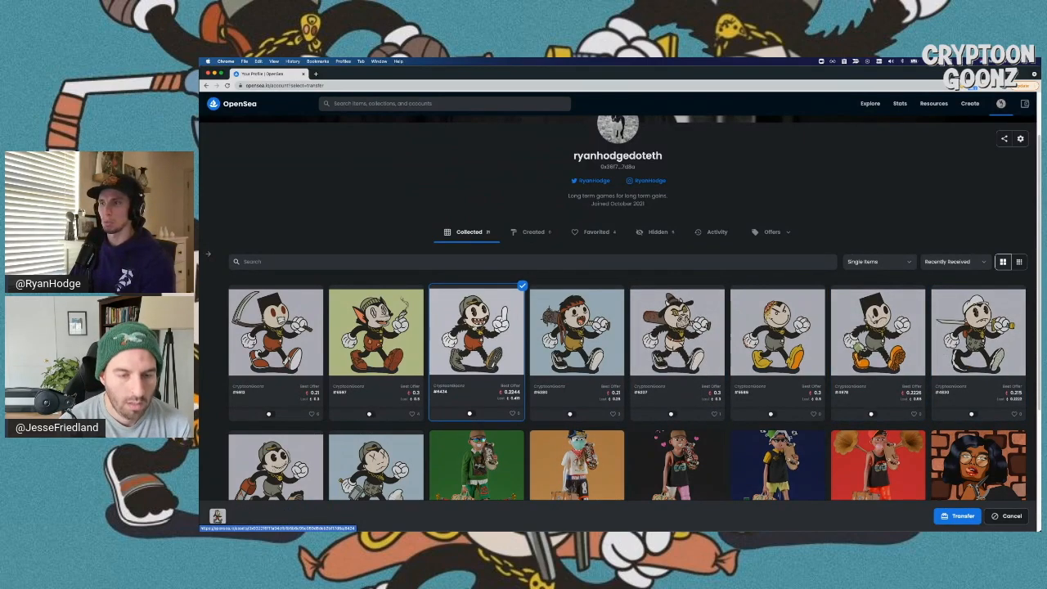
left_click(585, 335)
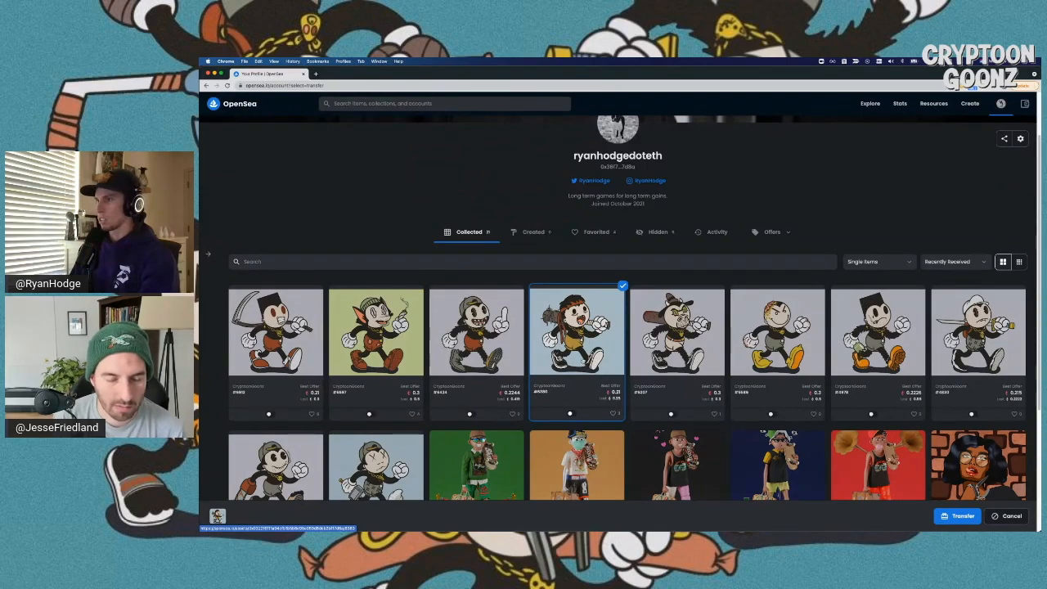
scroll(575, 374, "down", 1)
- Open the transfer page for #6380 and paste the recipient wallet address
left_click(957, 515)
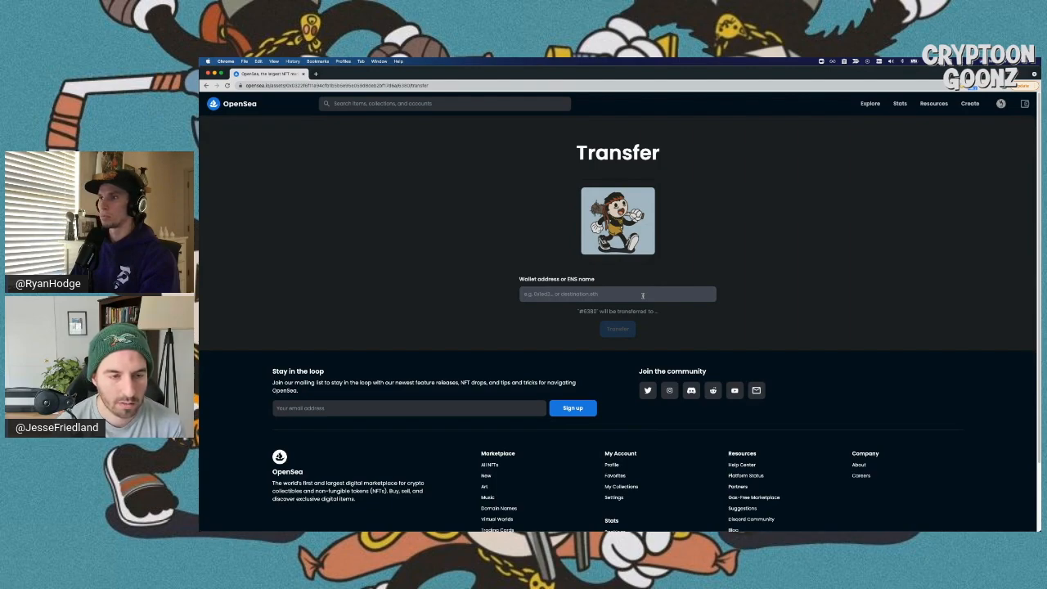
left_click(643, 296)
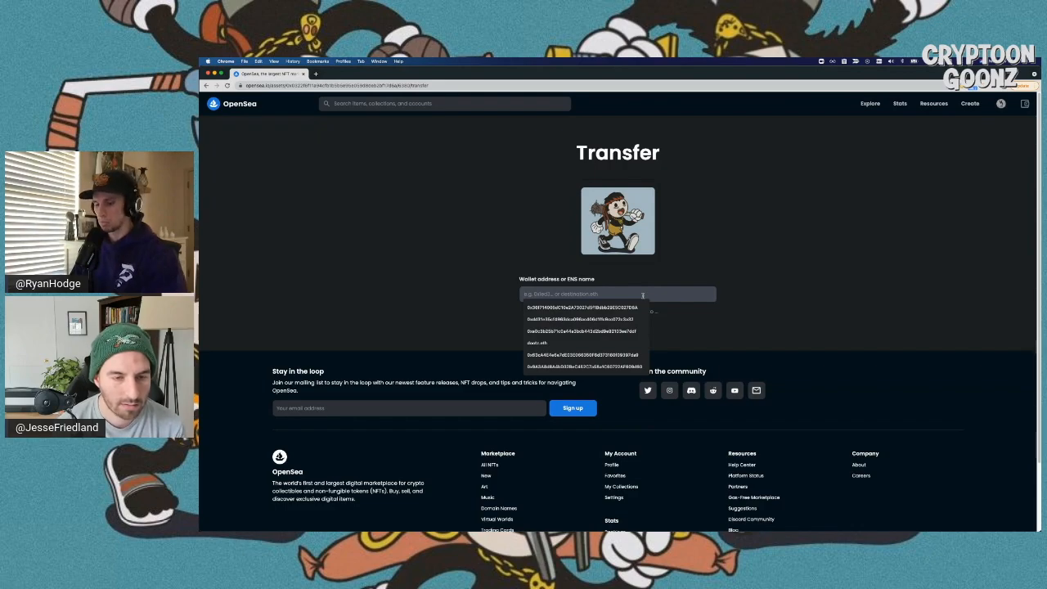
type("0x2e252C66a8966e6fe82A310Fc93b7ccbc01A4B8B")
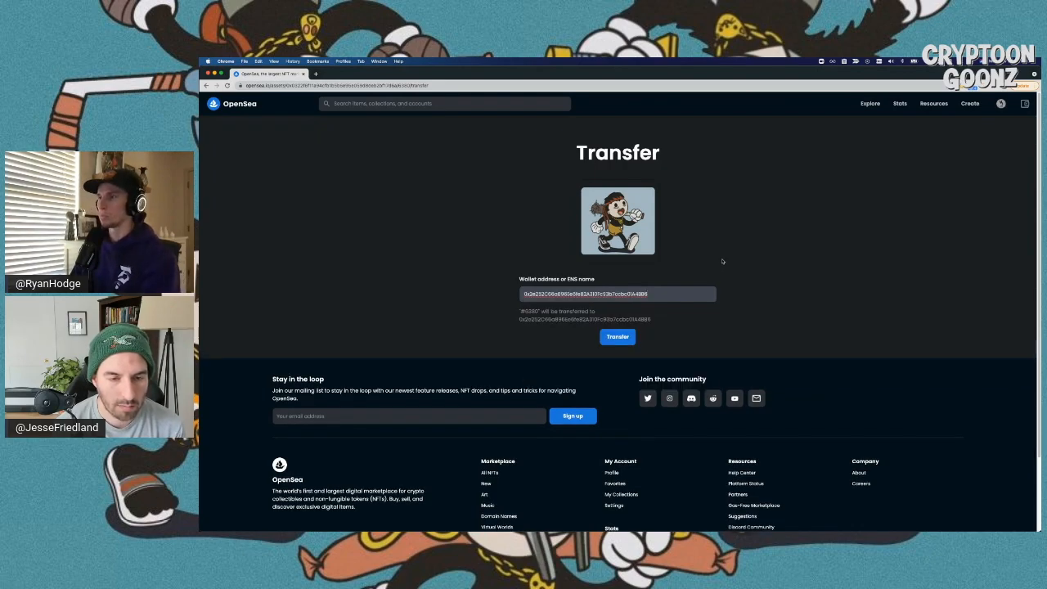
left_click(722, 260)
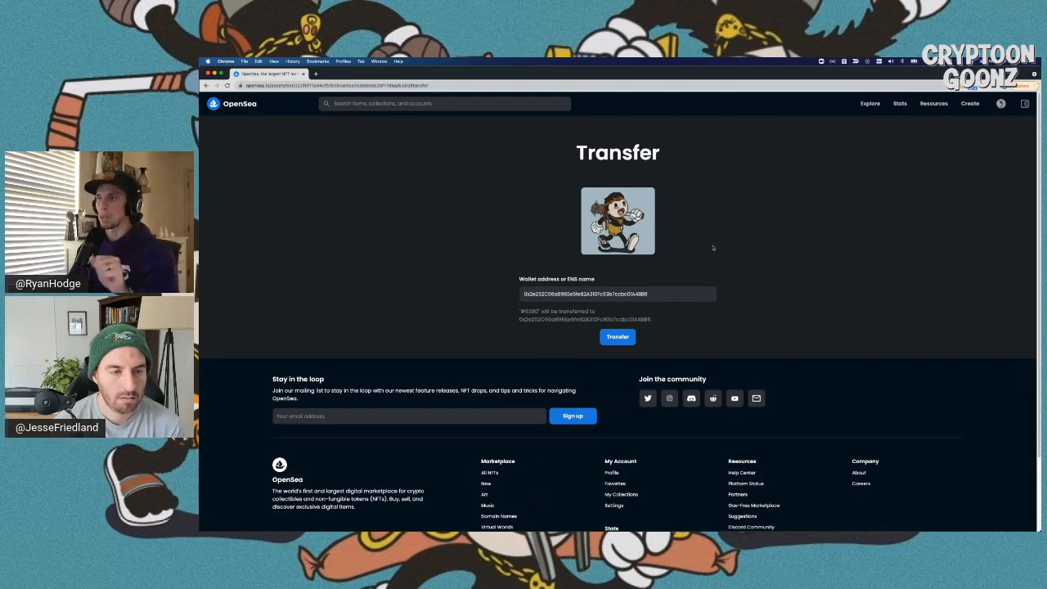
- Check the address against the Demo Ledger account in MetaMask and submit the transfer
key("ctrl+Left")
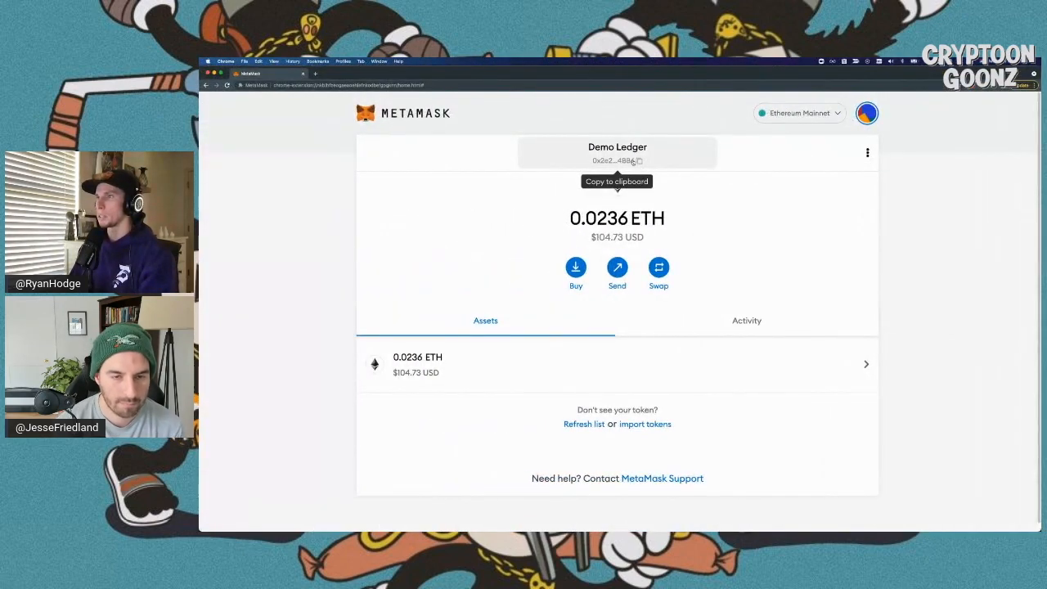
left_click(596, 162)
key("ctrl+Right")
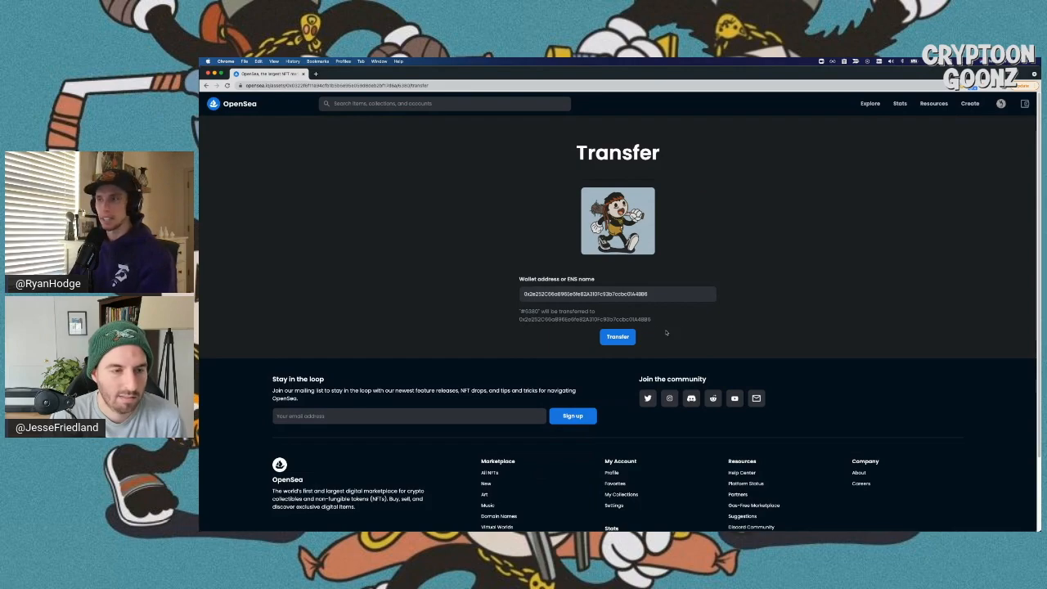
left_click(628, 340)
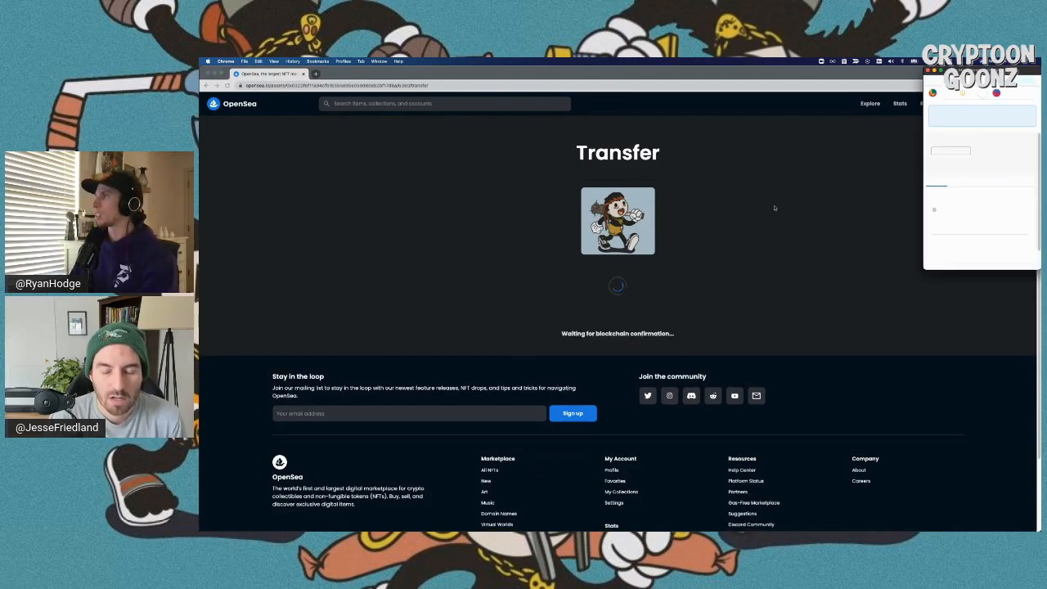
- Enlarge the MetaMask approval popup, review the 0.01180629 ETH gas fee, and confirm
mouse_move(973, 78)
left_mouse_down()
mouse_move(972, 96)
mouse_move(962, 88)
left_mouse_up()
left_click_drag(910, 288, 777, 413)
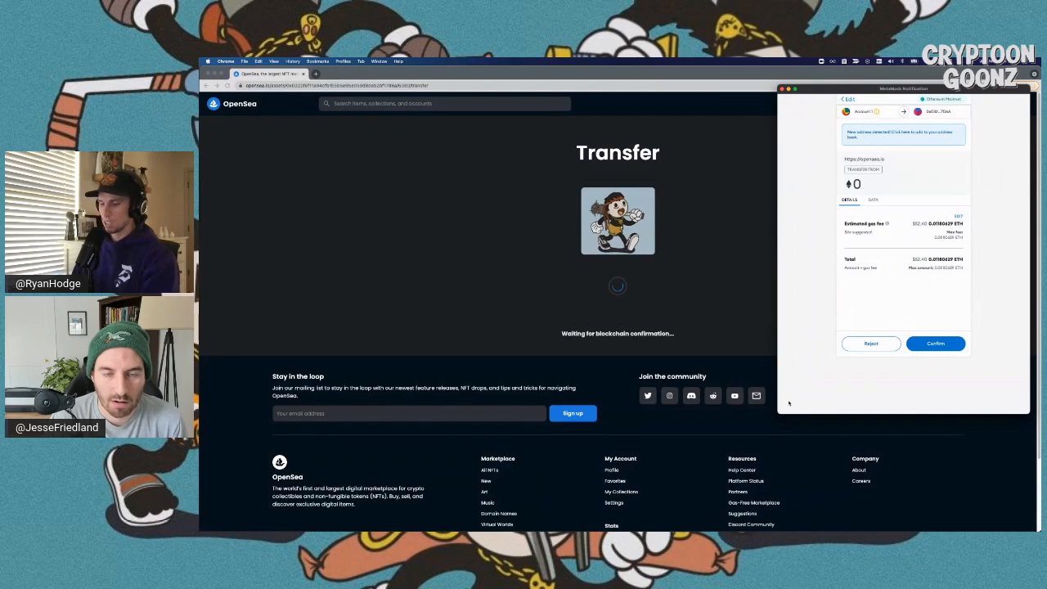
key("super+equal")
key("super+equal")
key("super+equal")
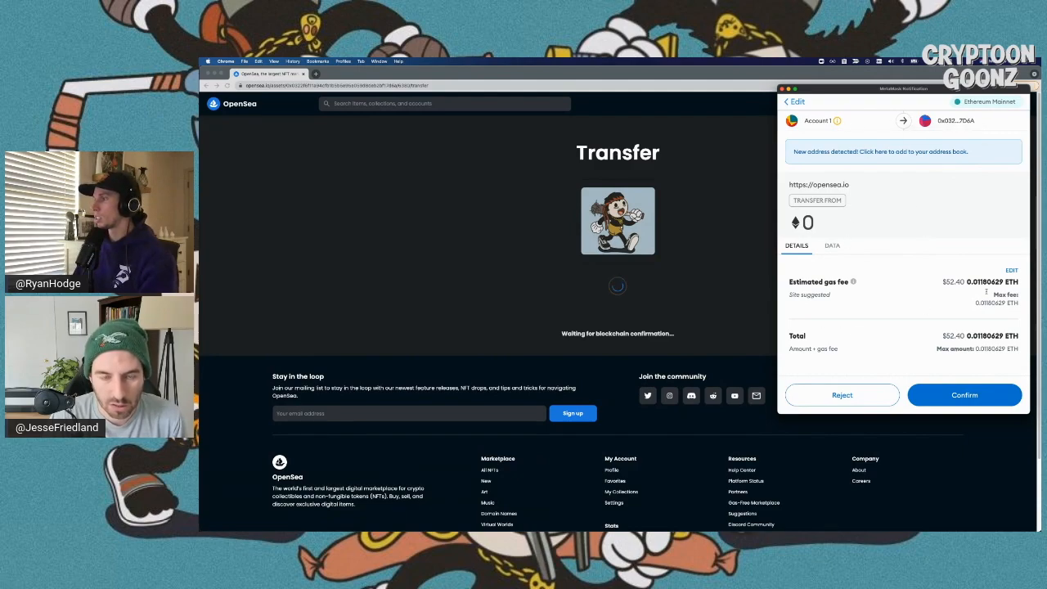
left_click(952, 395)
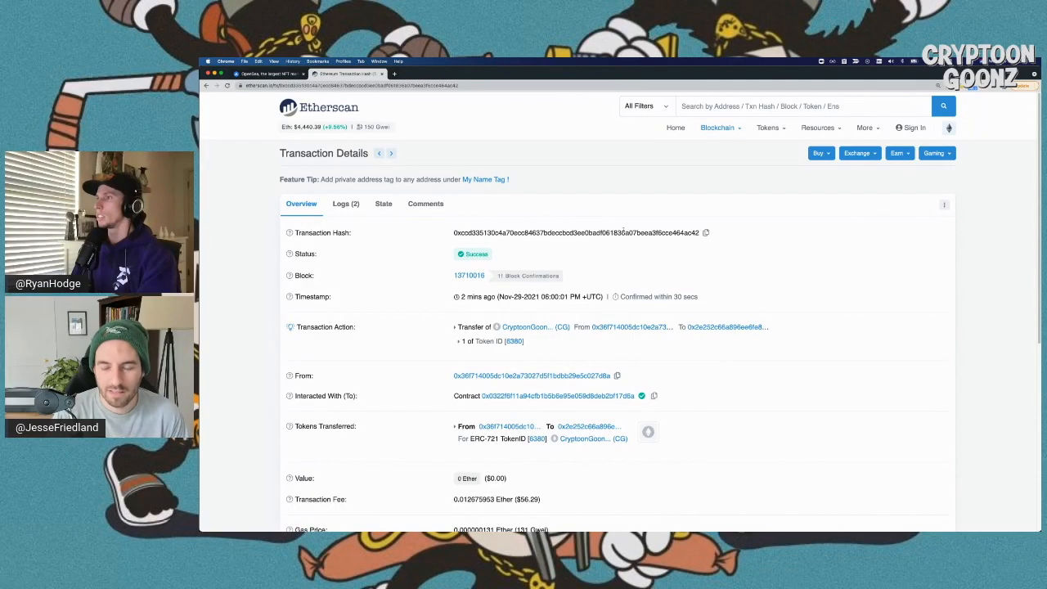
- Review the successful Etherscan transaction, return to OpenSea, and check the Demo Ledger wallet's 0.0236 ETH
scroll(624, 230, "down", 1)
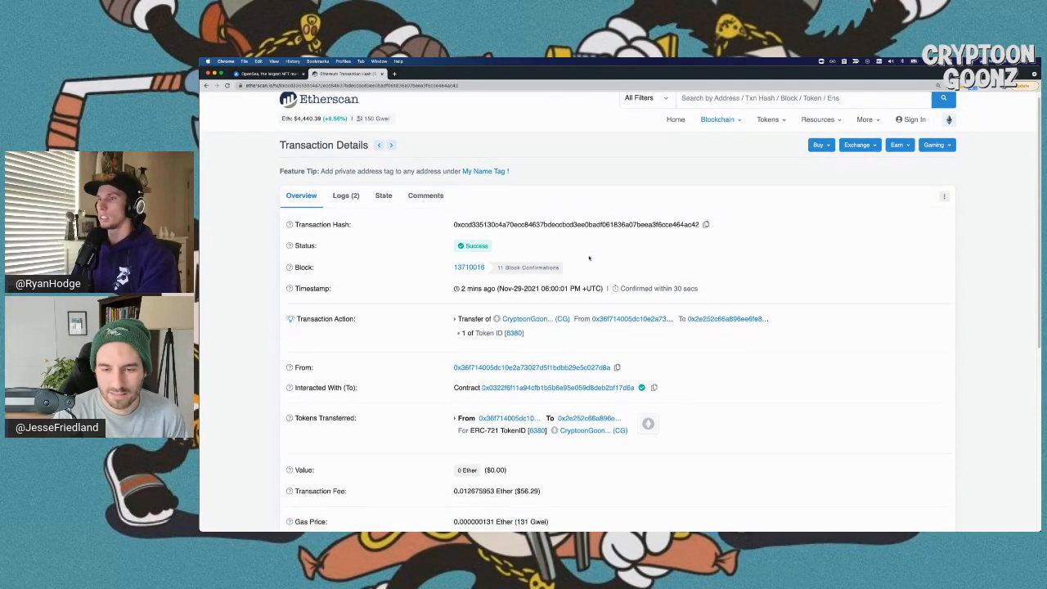
left_click(268, 73)
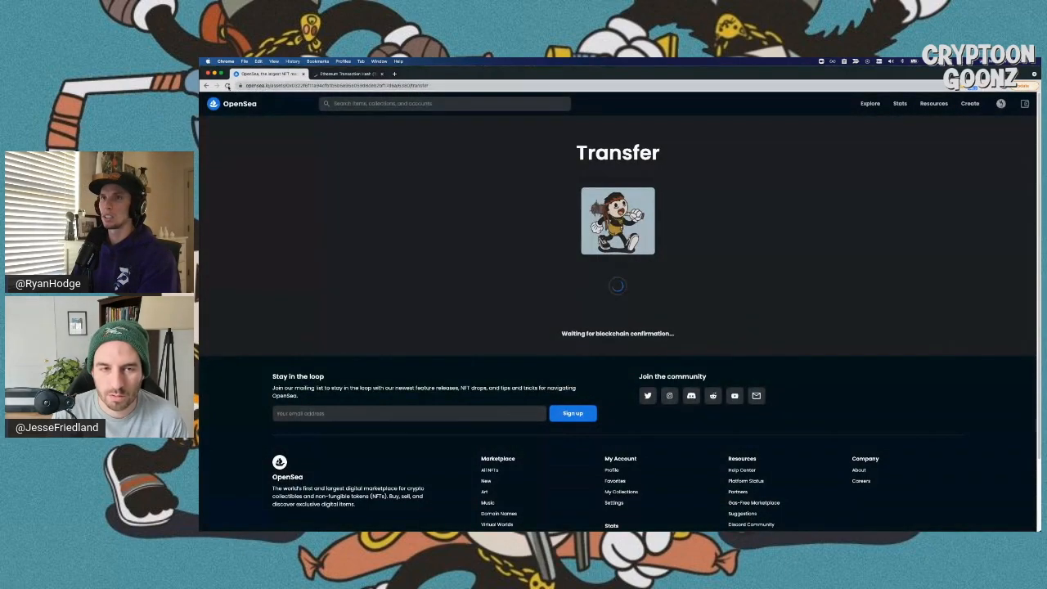
key("ctrl+Left")
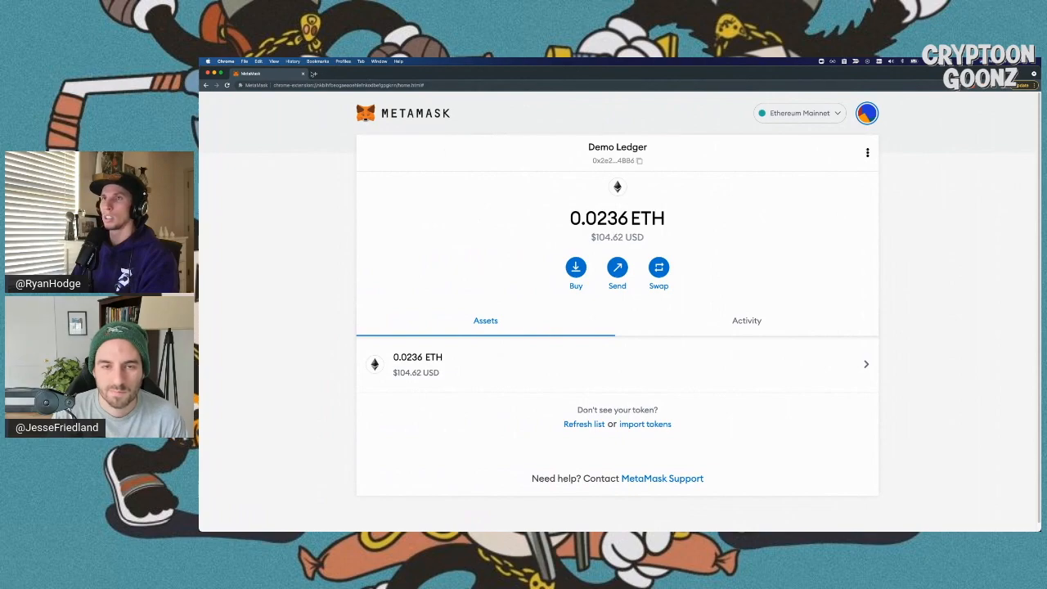
left_click(315, 73)
- Load opensea.io and choose to sign in to the profile with MetaMask
type("opensea.io")
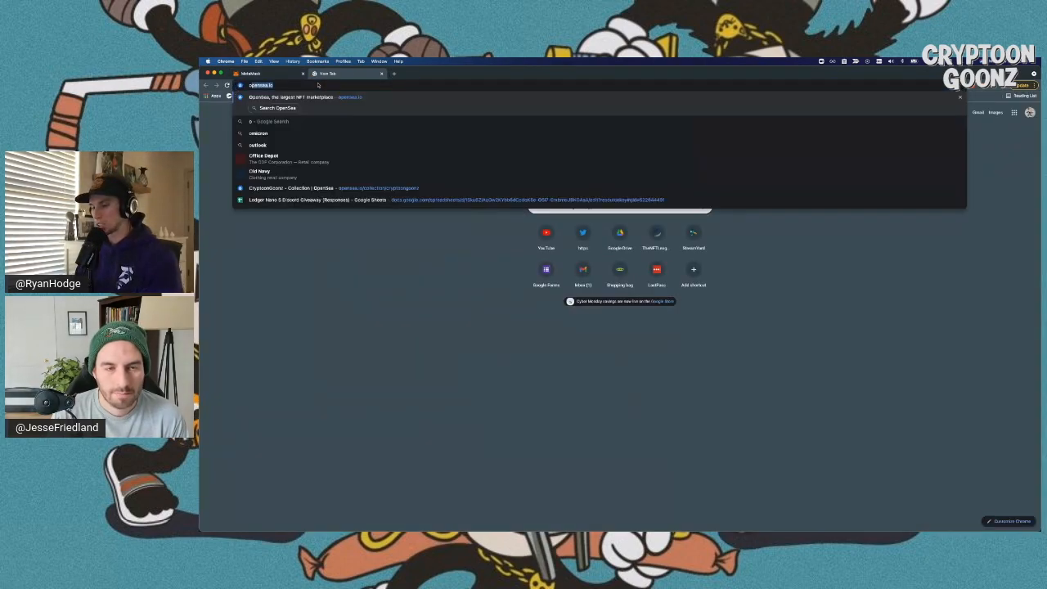
key("Return")
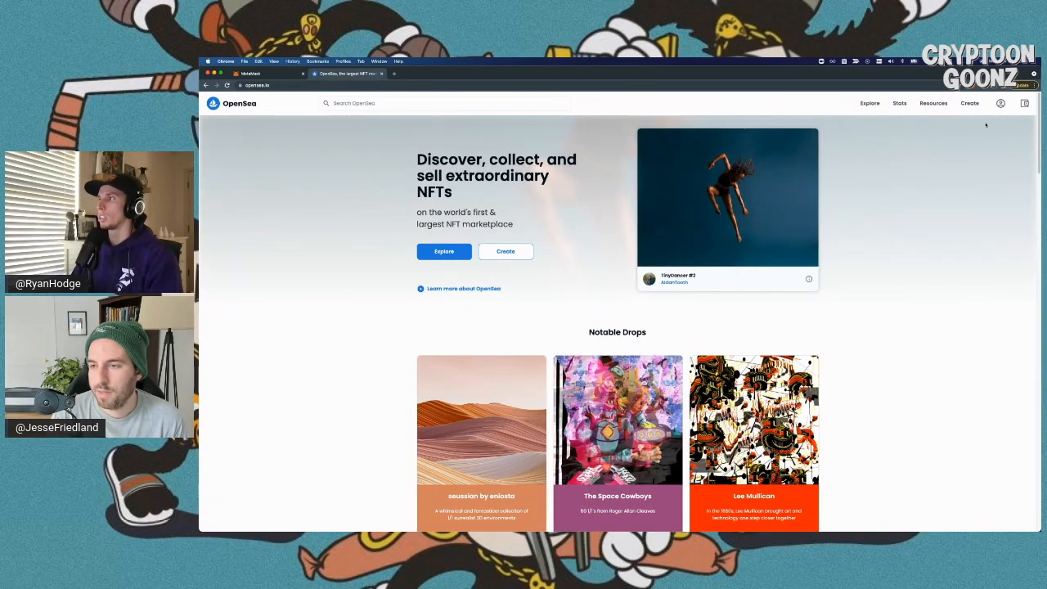
left_click(1000, 103)
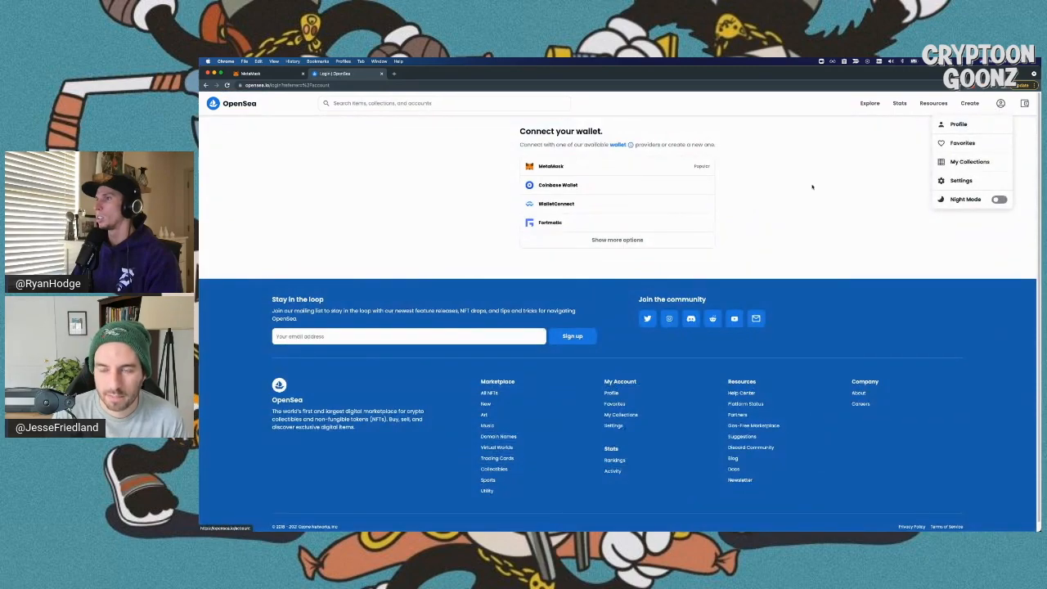
left_click(651, 171)
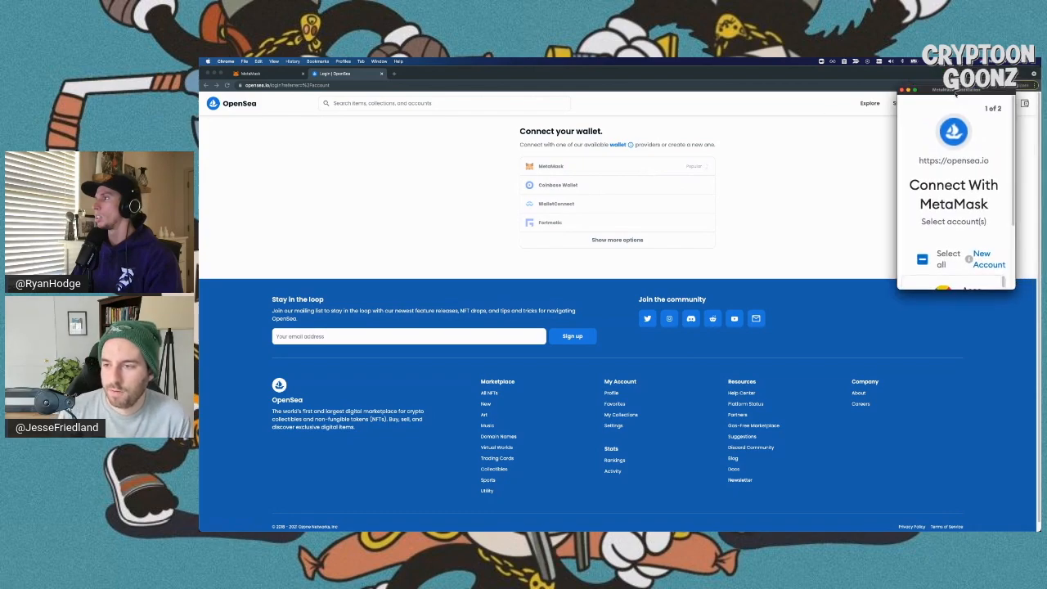
- Select the Demo Ledger account in the MetaMask popup and approve connecting it to OpenSea
scroll(931, 184, "down", 3)
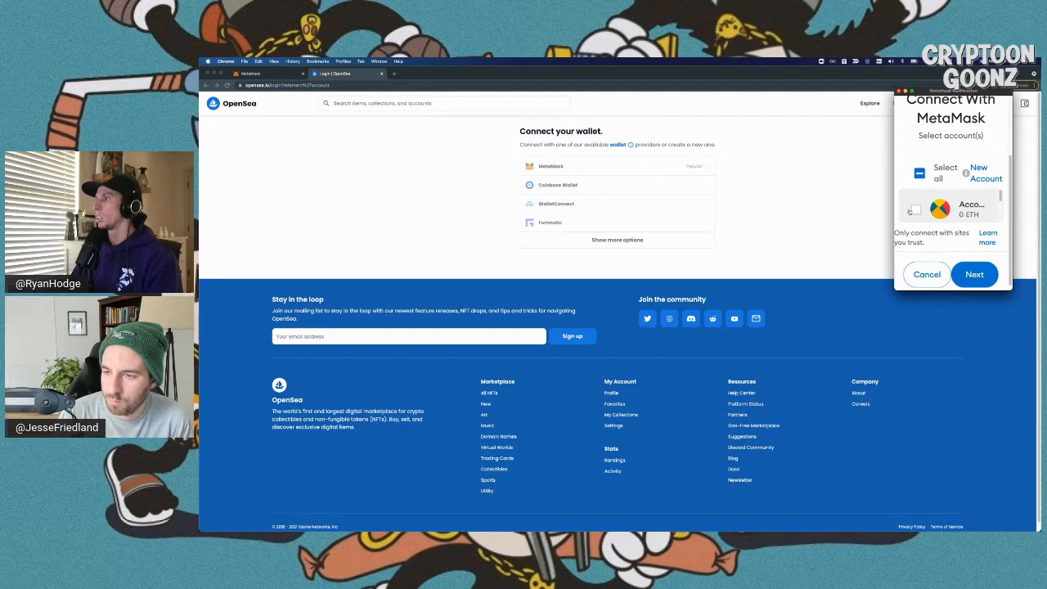
scroll(909, 212, "down", 1)
left_click_drag(895, 289, 672, 445)
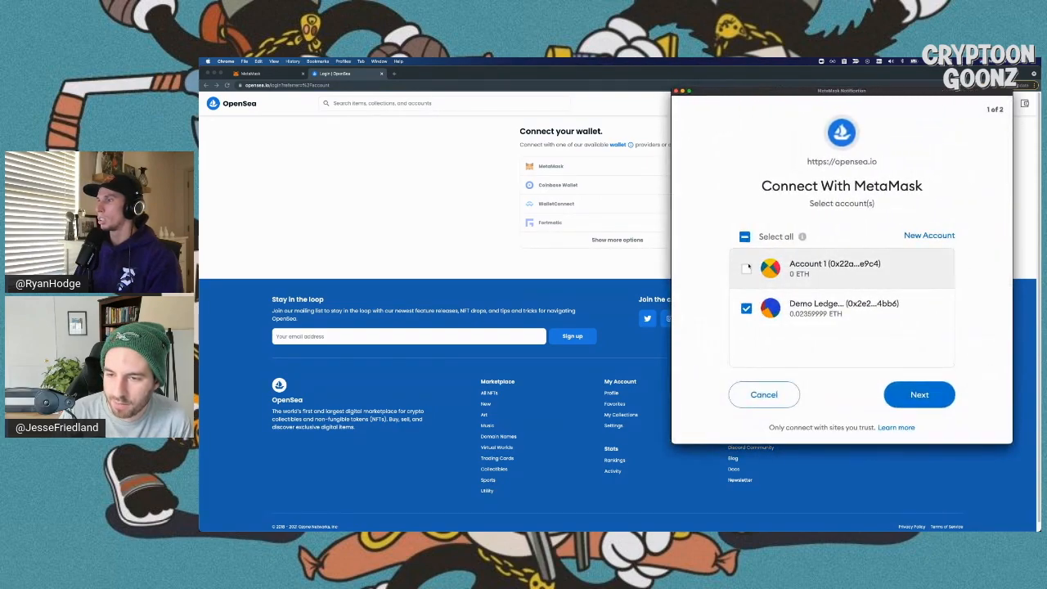
left_click(939, 394)
left_click_drag(705, 189, 959, 190)
left_click(962, 274)
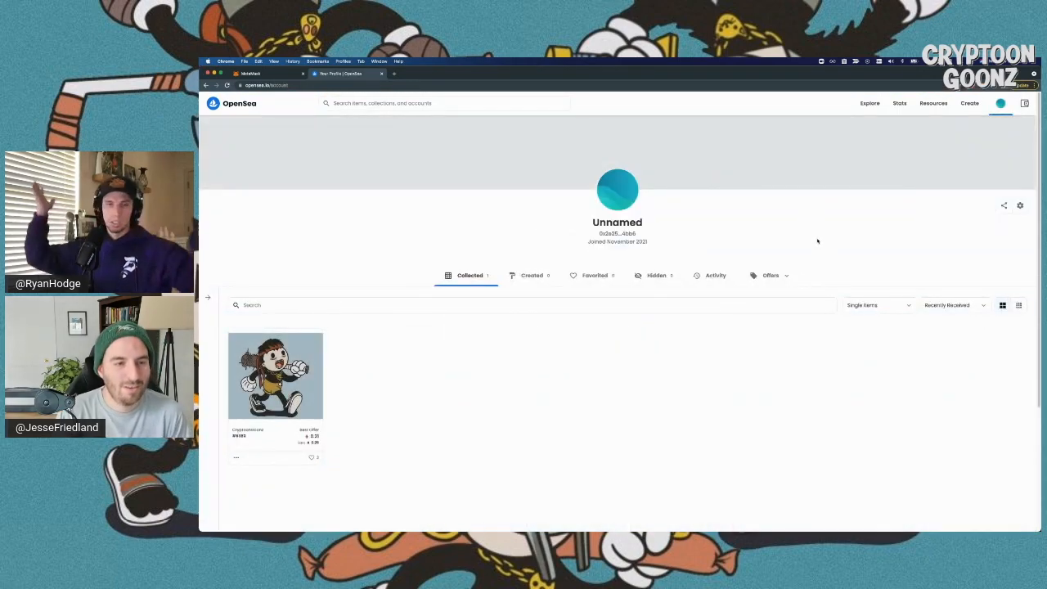
- Enable Night Mode from the account dropdown, then adjust zoom and scroll the Demo Ledger profile
left_click(1000, 103)
mouse_move(1000, 103)
left_click(998, 215)
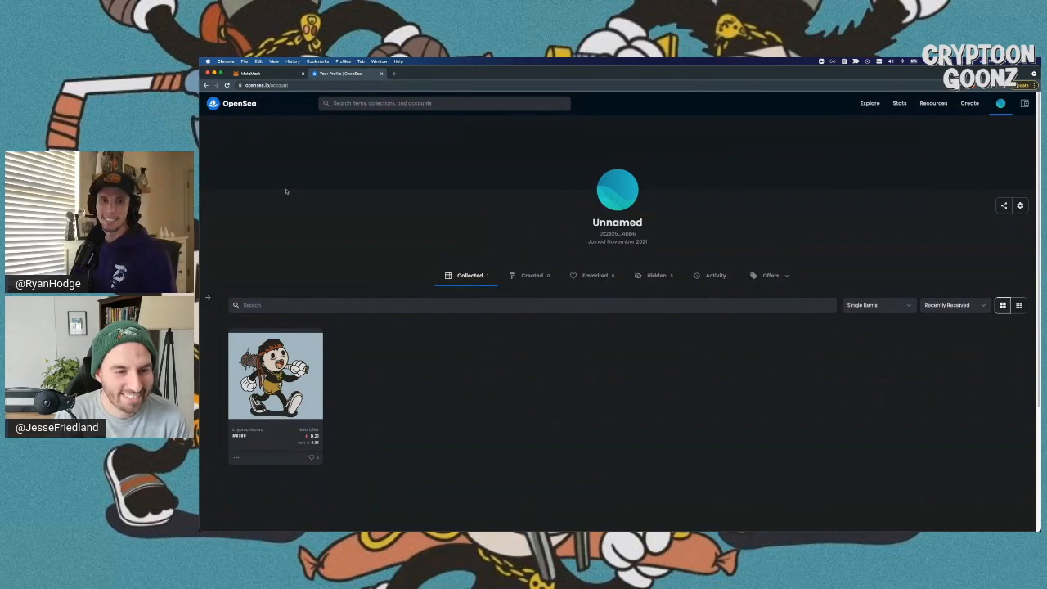
mouse_move(305, 190)
key("super+0")
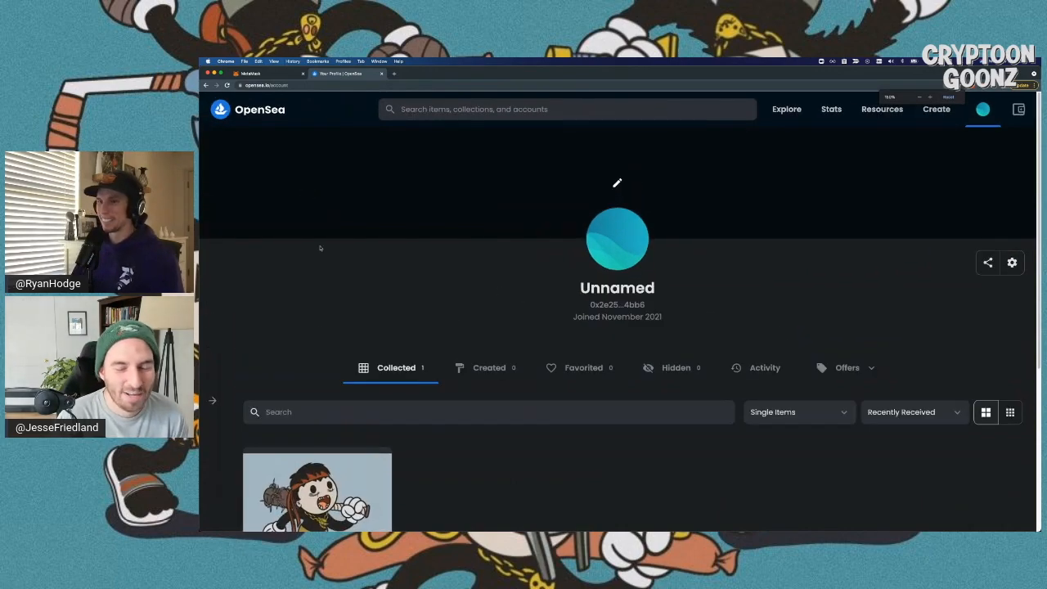
scroll(318, 326, "down", 3)
scroll(318, 326, "down", 1)
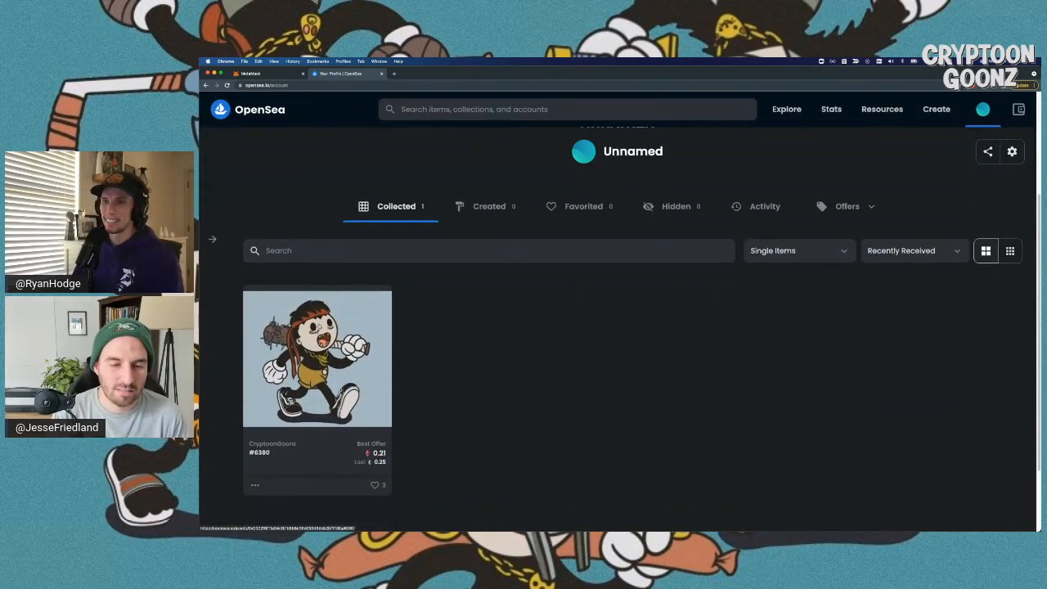
scroll(521, 340, "up", 3)
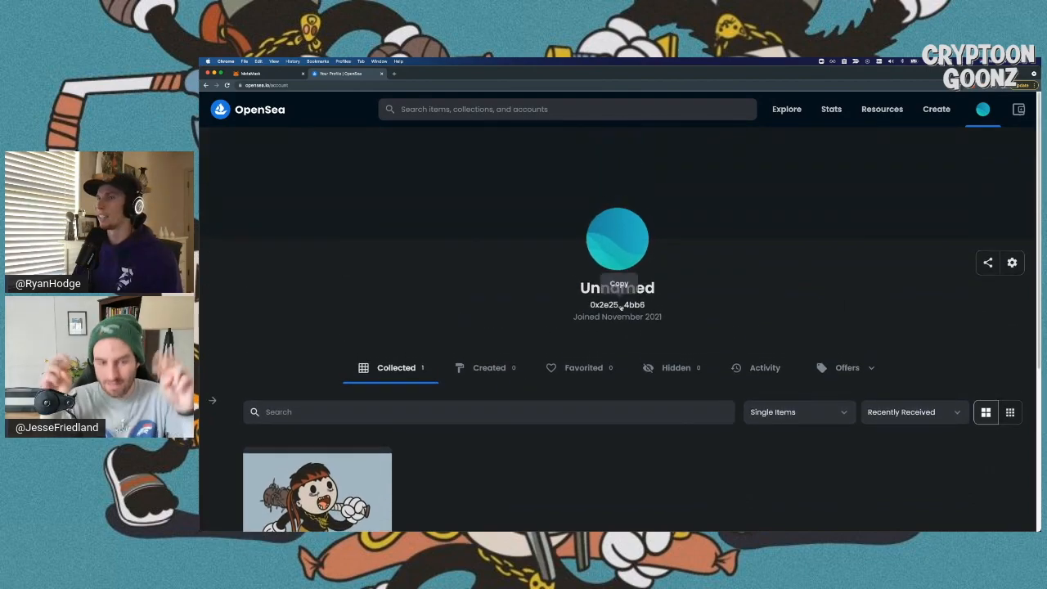
scroll(617, 296, "down", 3)
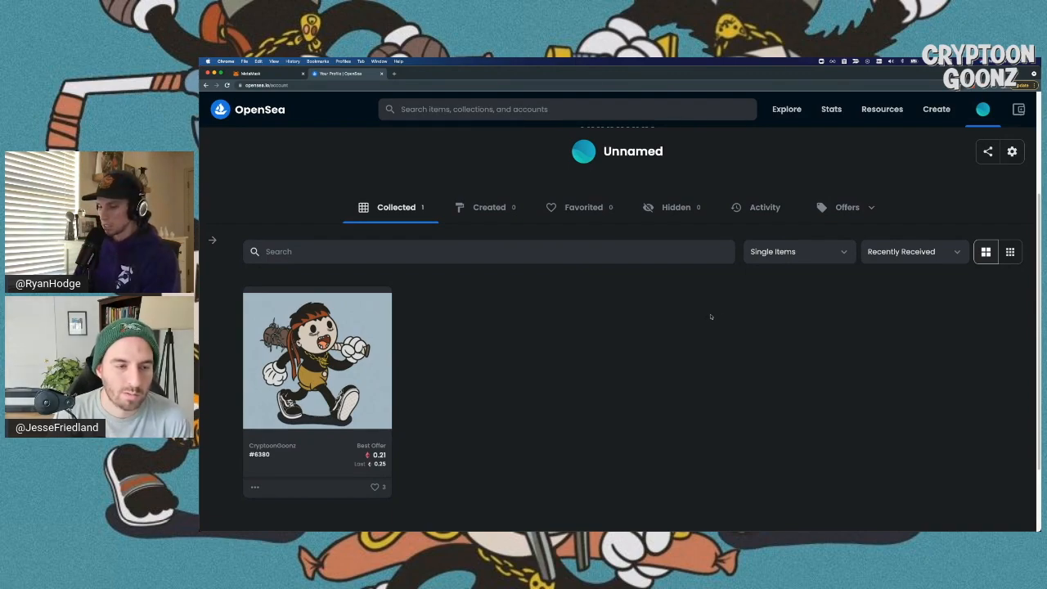
key("super+minus")
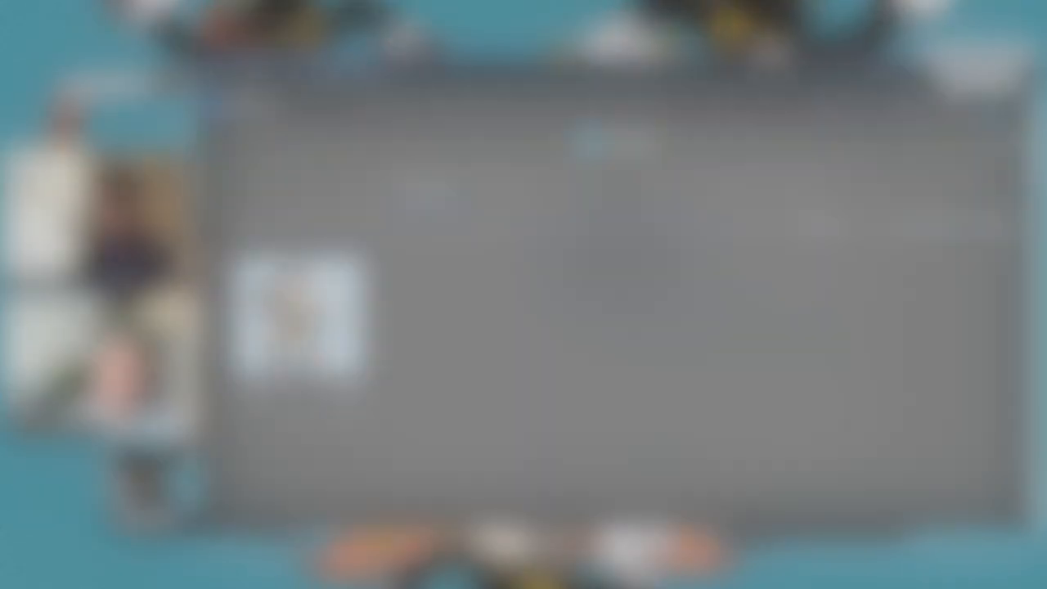
- Switch to the MetaMask tab showing the Demo Ledger wallet's 0.0236 ETH balance
left_click(286, 75)
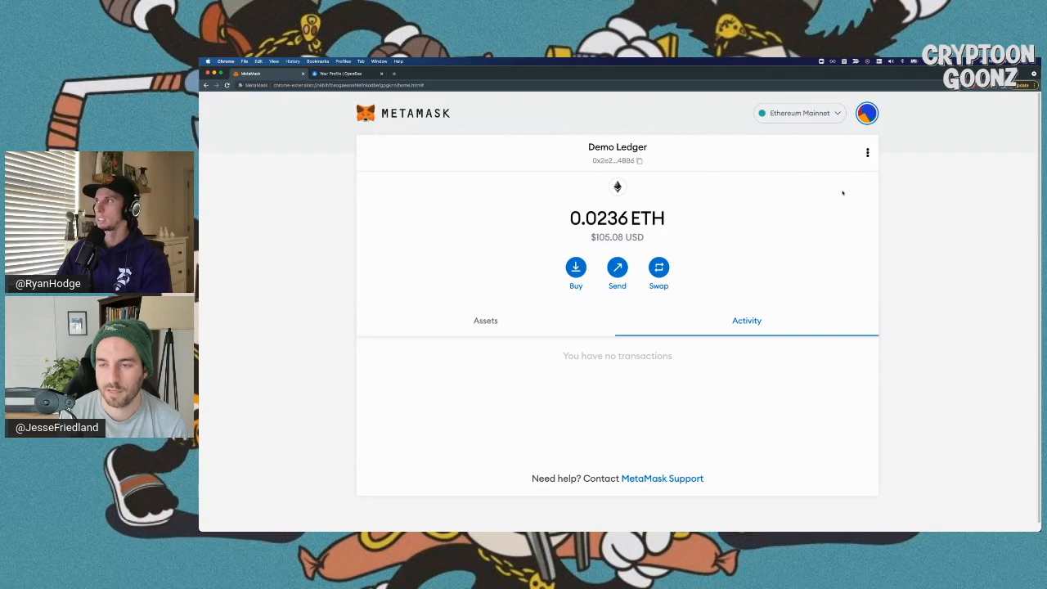
left_click(867, 153)
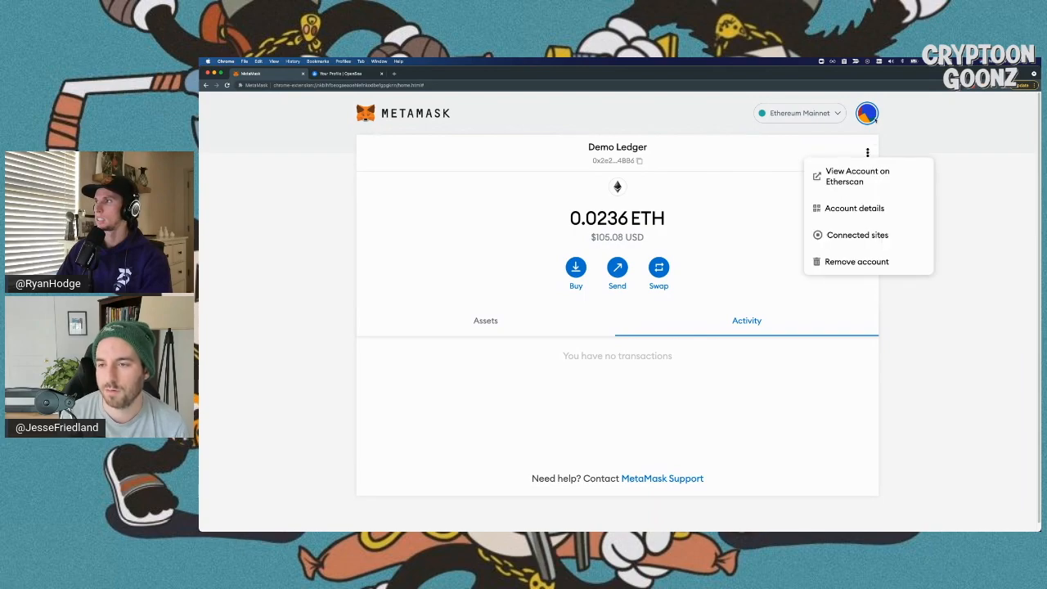
left_click(866, 113)
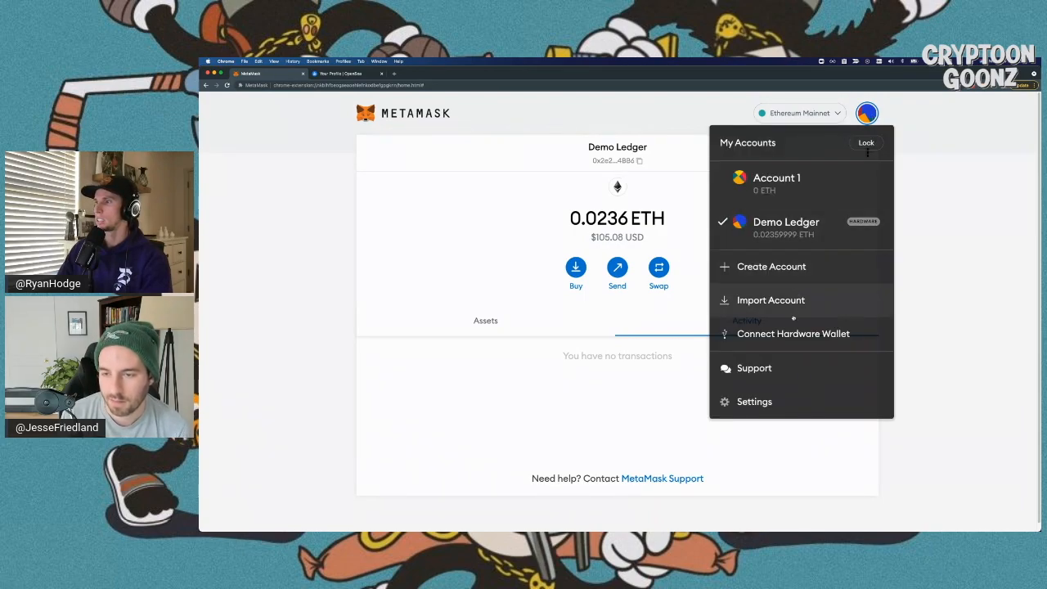
left_click(780, 401)
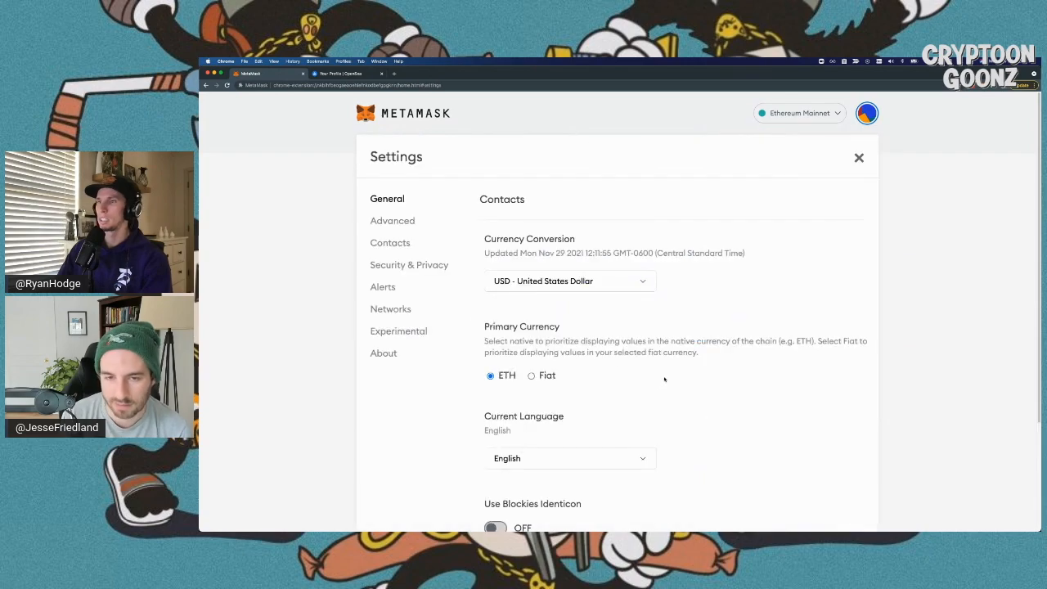
left_click(393, 221)
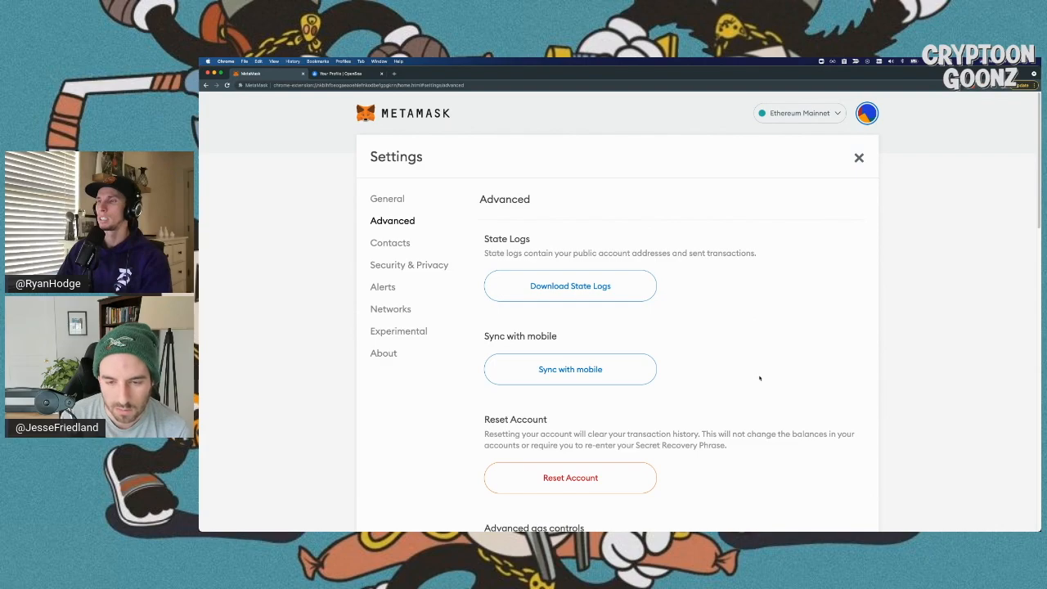
scroll(759, 372, "down", 2)
scroll(759, 377, "down", 10)
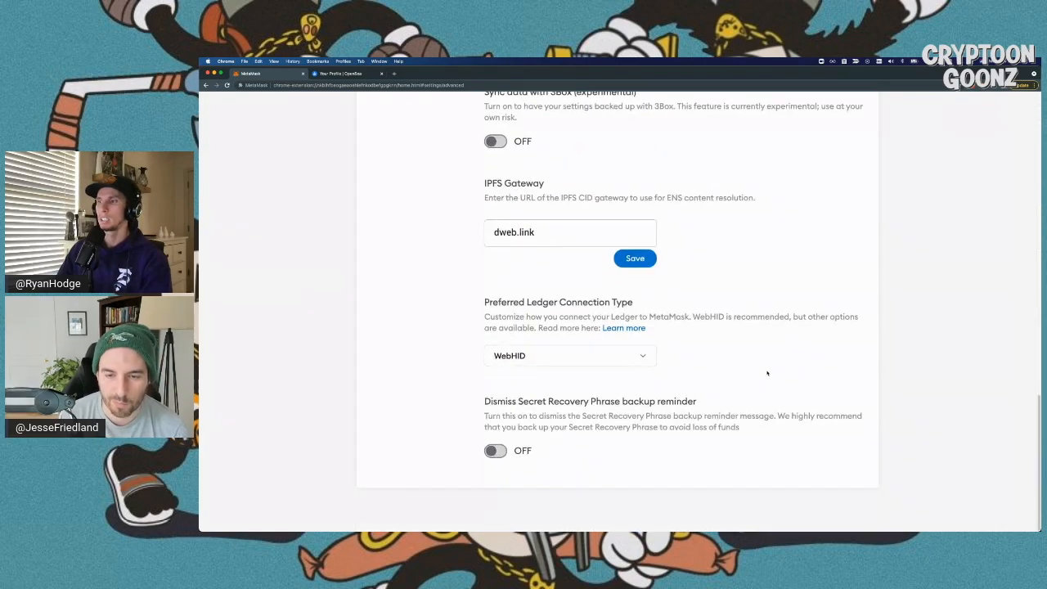
left_click_drag(481, 301, 740, 333)
left_click(767, 337)
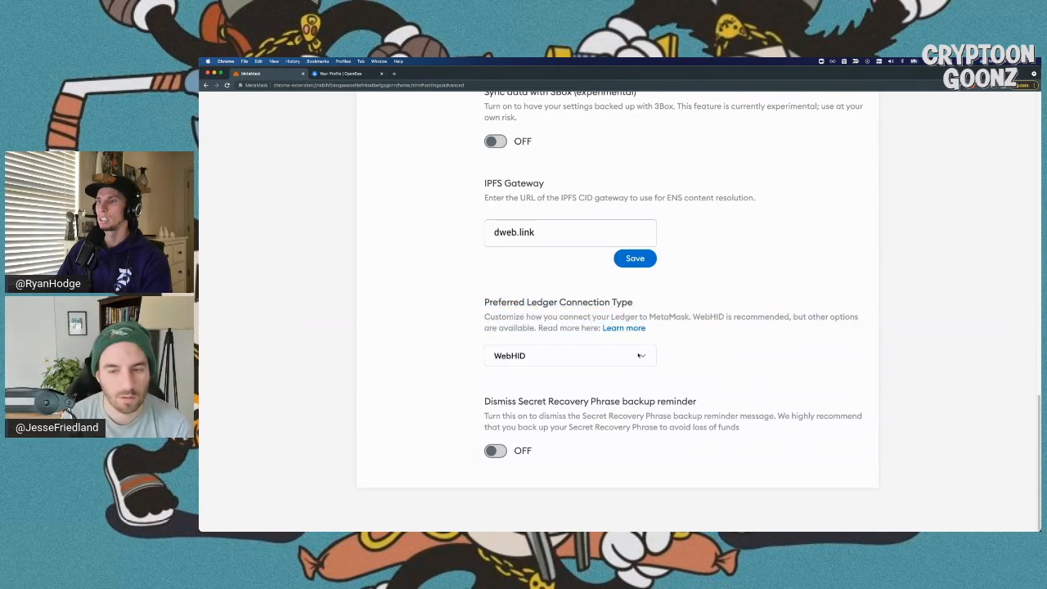
left_click(642, 355)
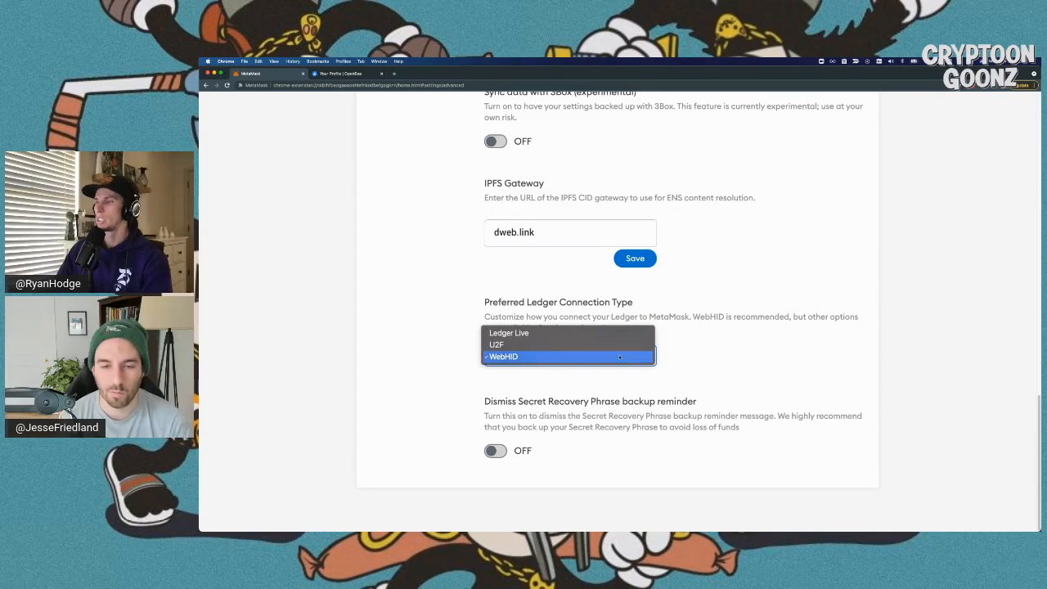
left_click(564, 356)
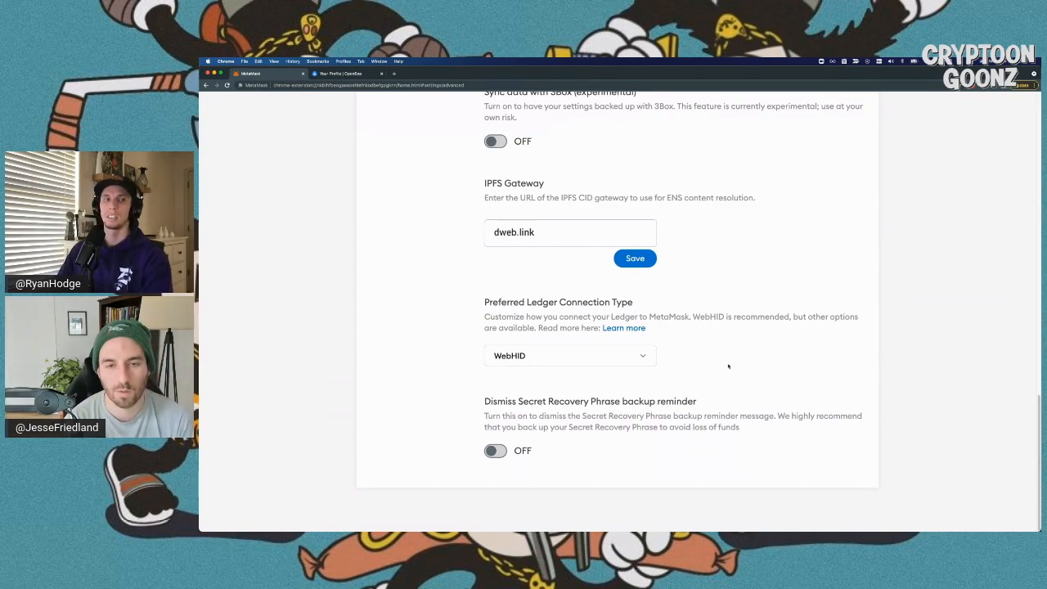
scroll(728, 366, "up", 15)
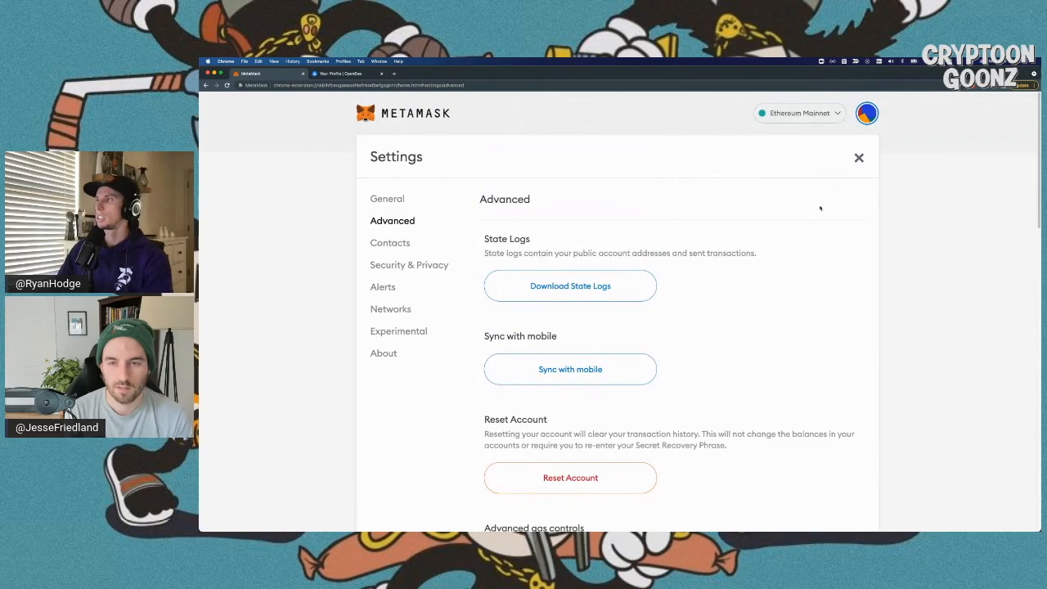
left_click(858, 158)
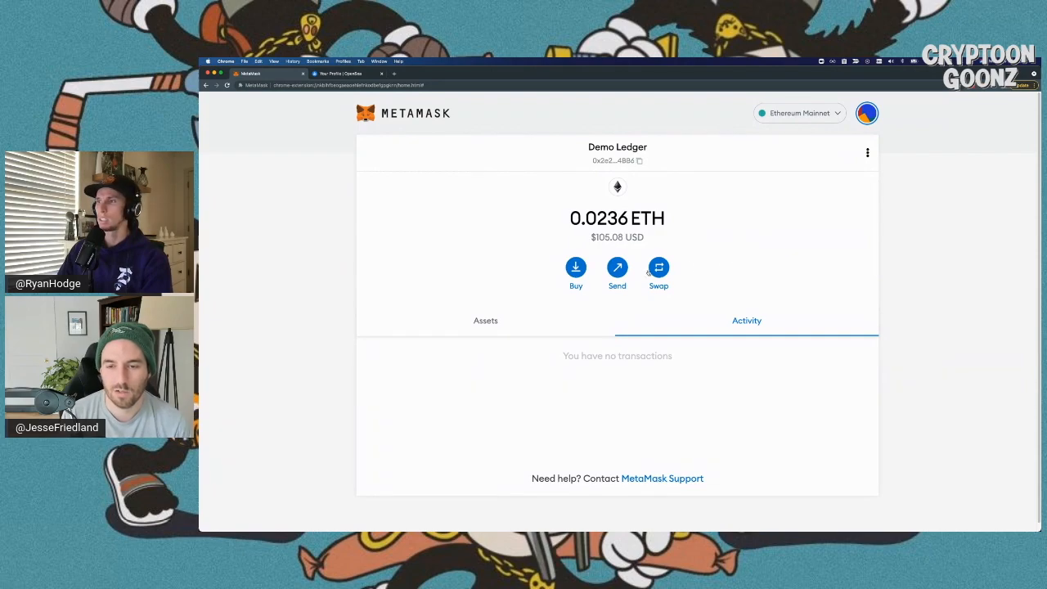
left_click(616, 270)
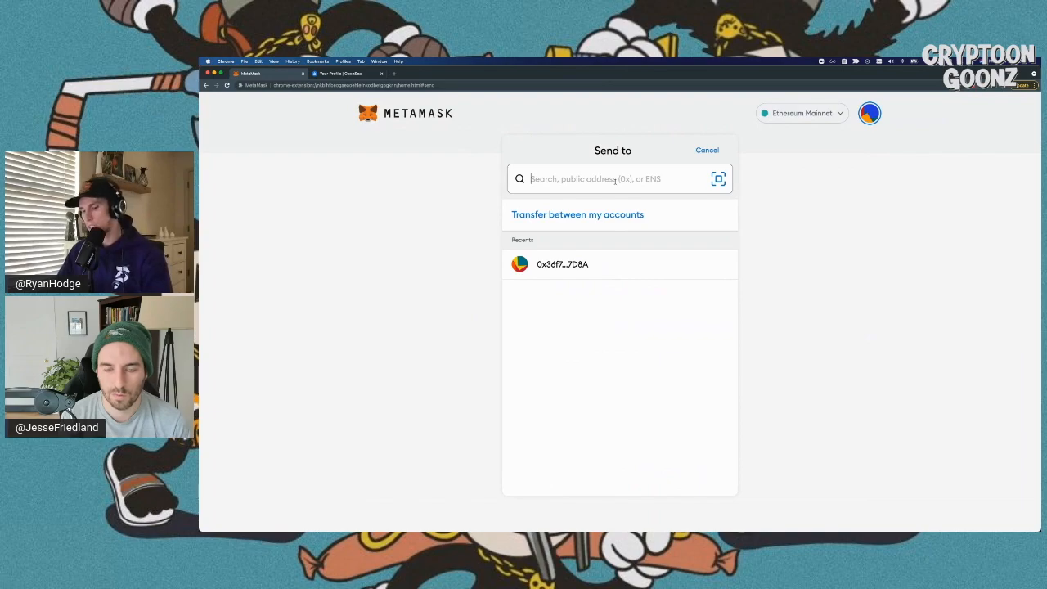
- Paste the recipient address, enter 0.00001 ETH as the amount, and continue to review
type("0x36f714005dC10e2A73027d5f1Bdbb29E5C027D8A")
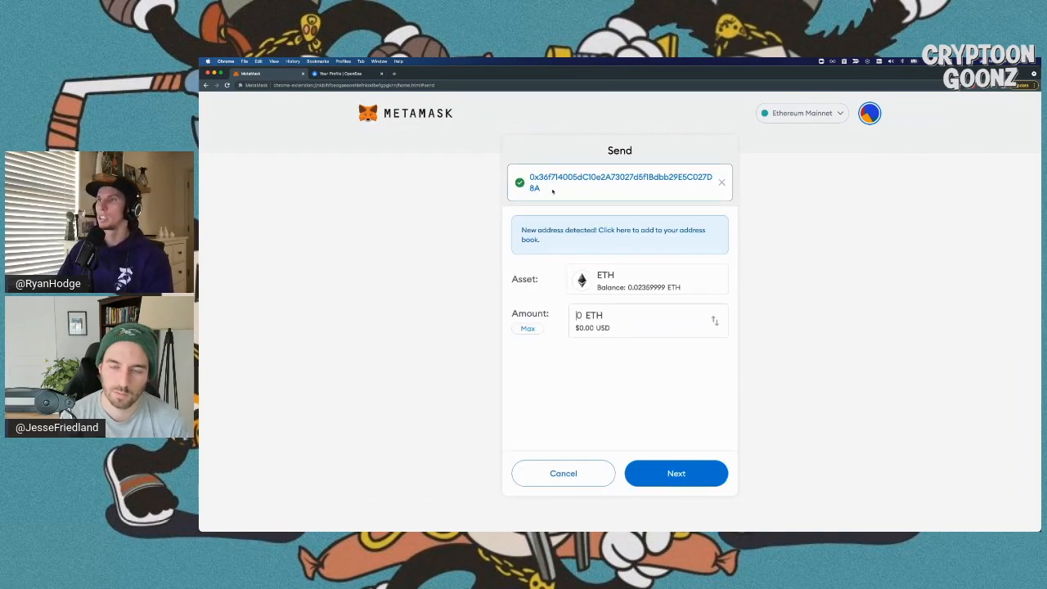
double_click(528, 179)
left_click(577, 188)
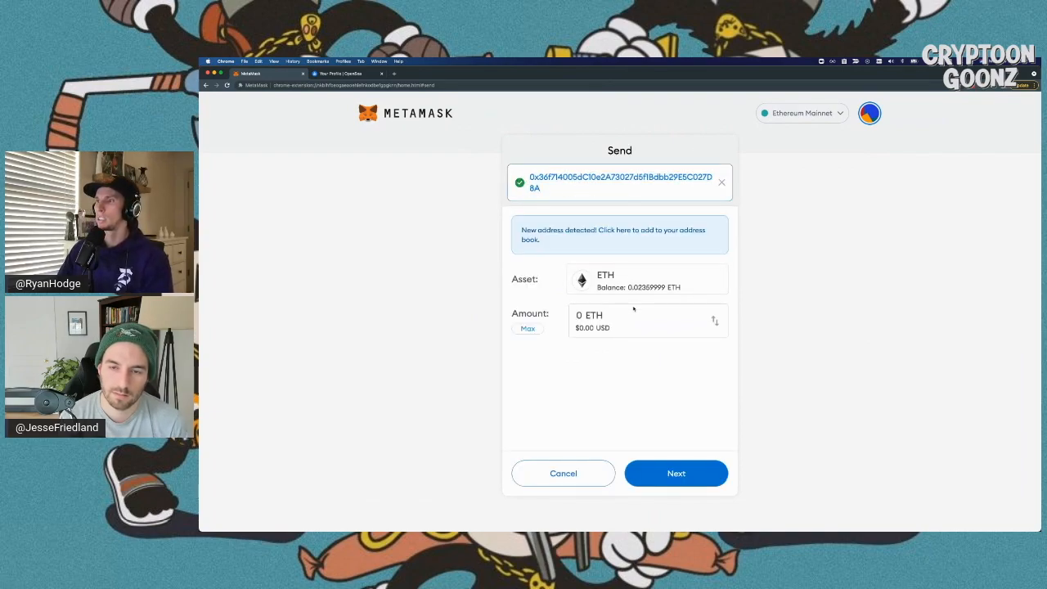
left_click(580, 316)
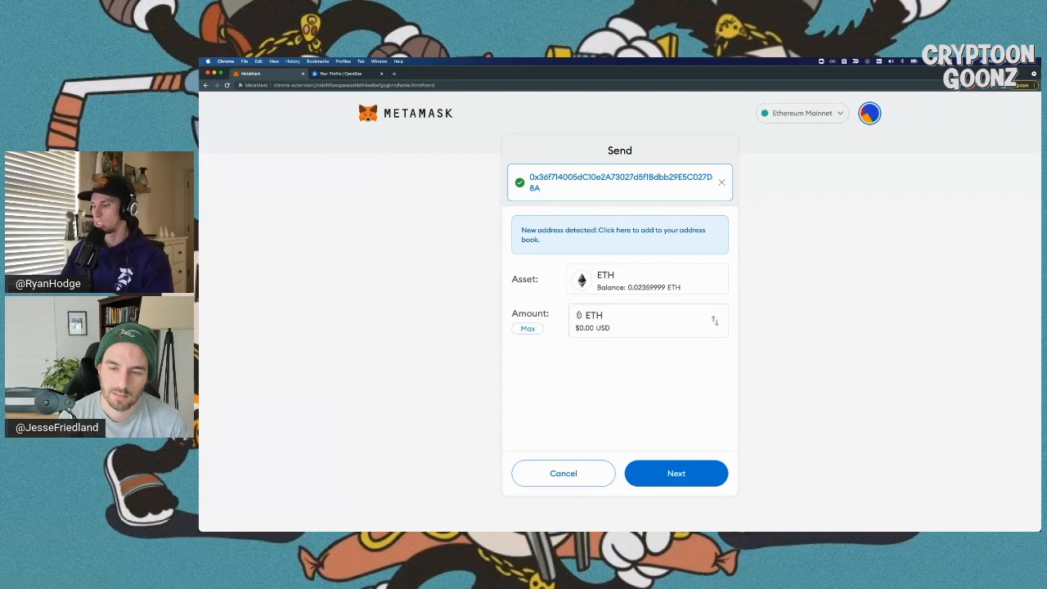
type(".00001")
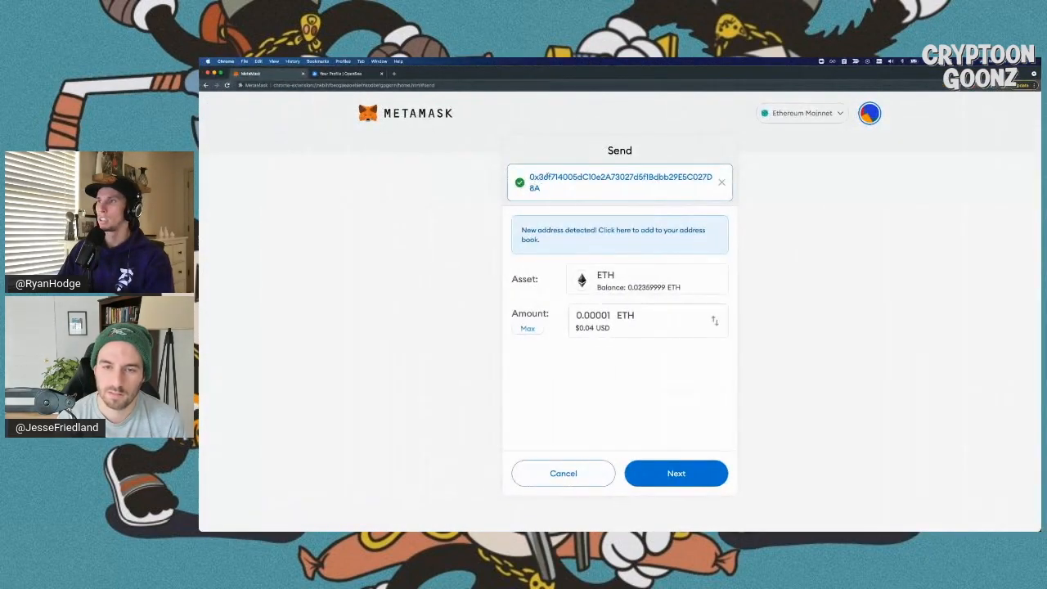
left_click(676, 471)
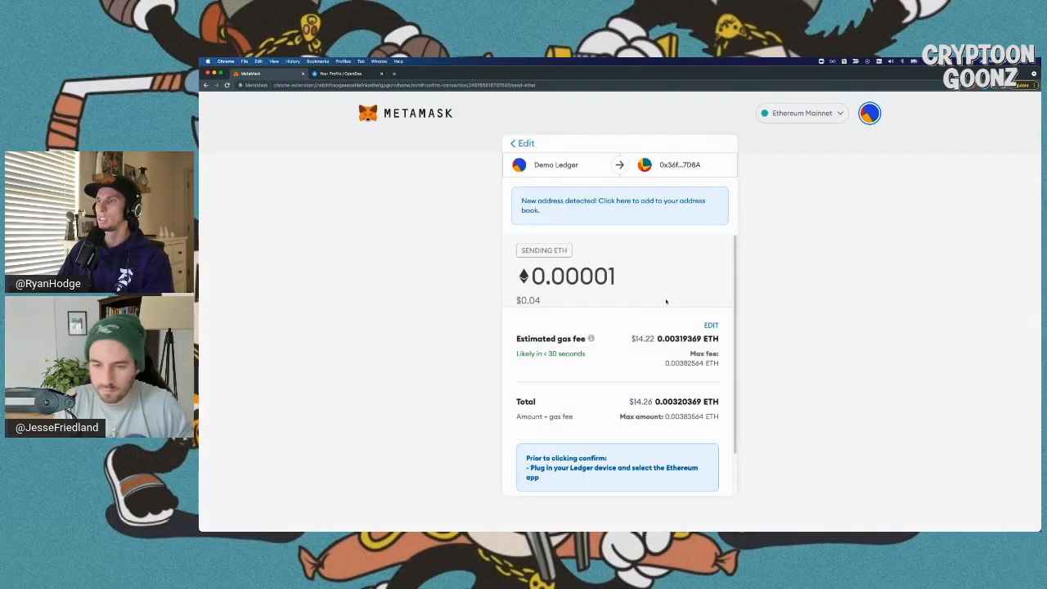
- Review the $14.22 gas fee, total and Ledger reminder, then confirm the 0.00001 ETH send
scroll(637, 329, "down", 1)
left_click_drag(630, 334, 656, 336)
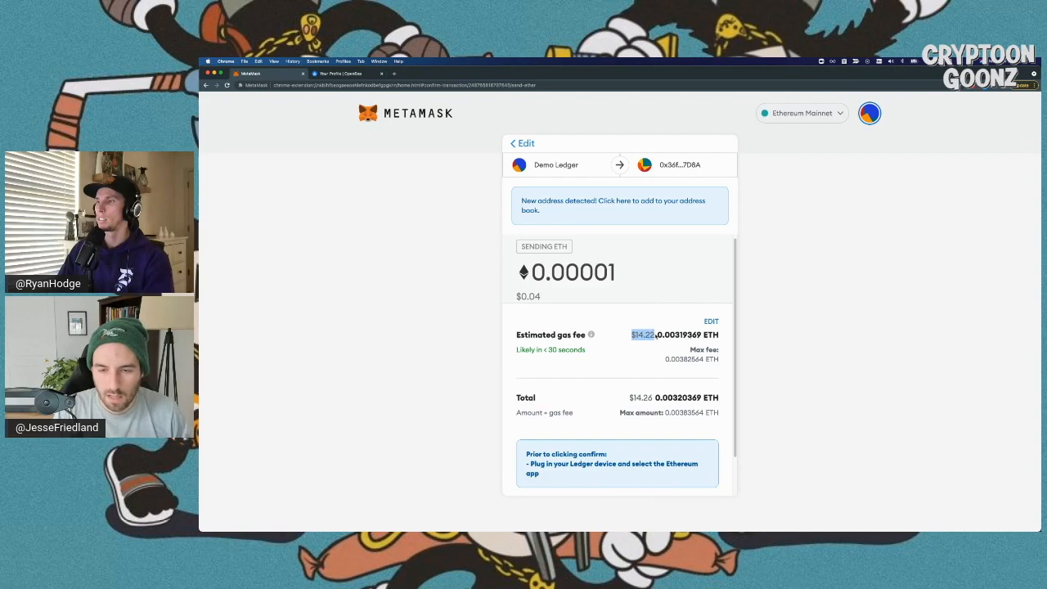
left_click(602, 391)
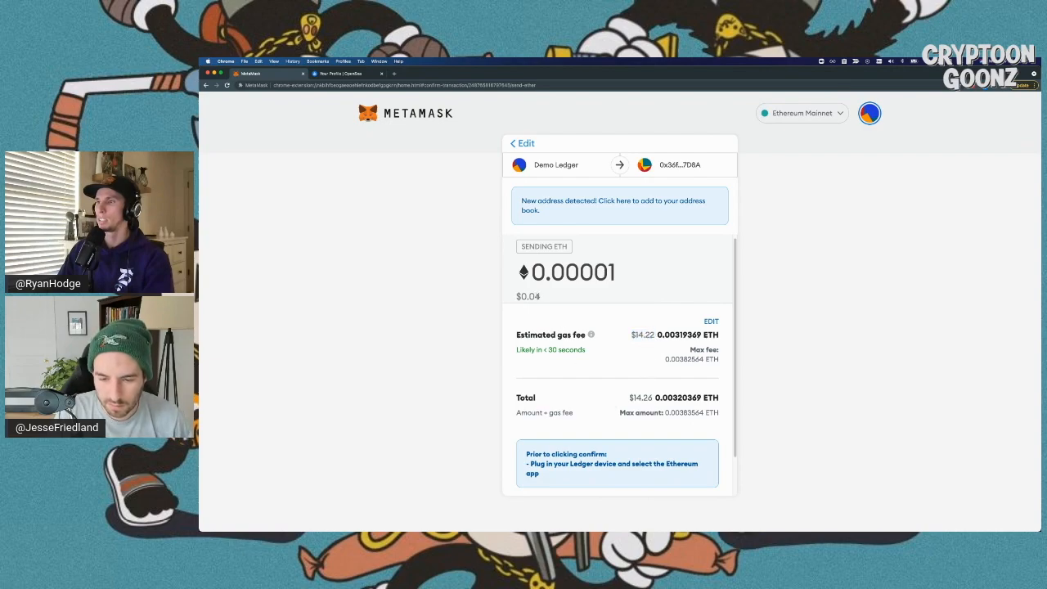
scroll(588, 401, "down", 2)
left_click_drag(525, 409, 622, 430)
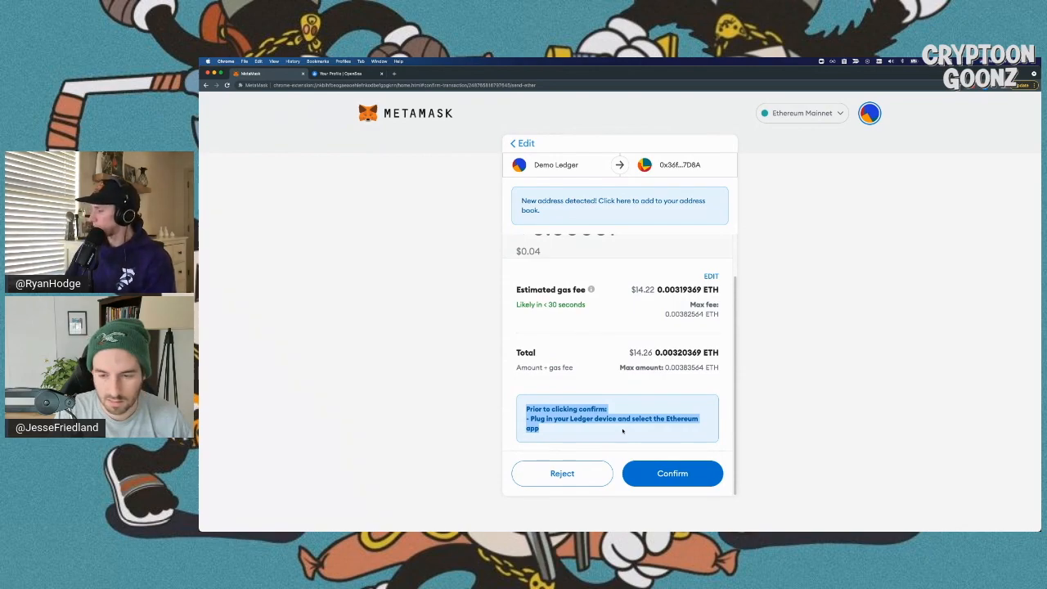
left_click(636, 471)
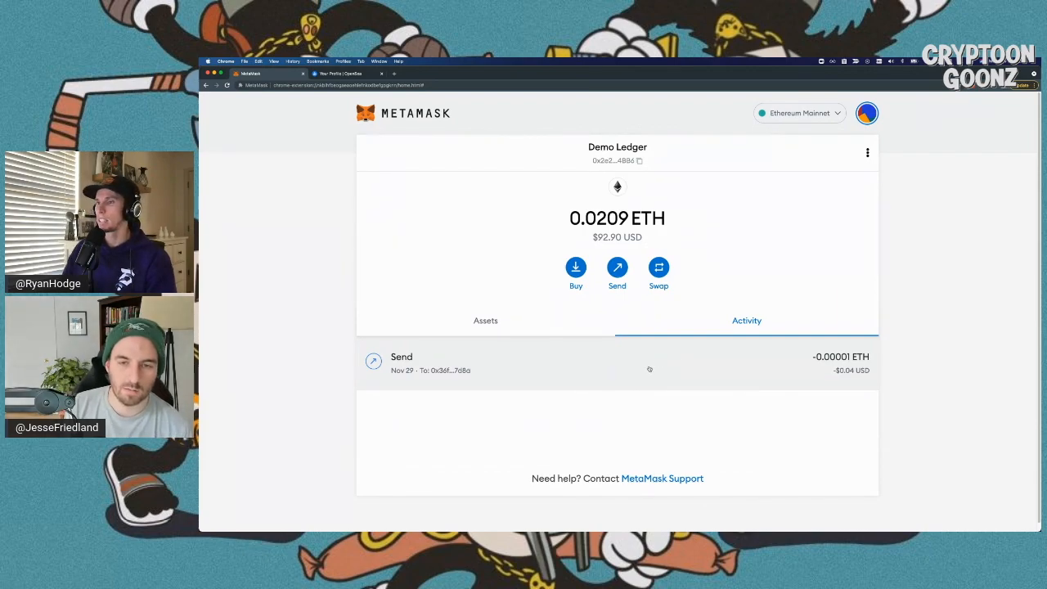
- View the 0.00001 ETH Send on Etherscan and confirm its status reads Success
left_click(365, 367)
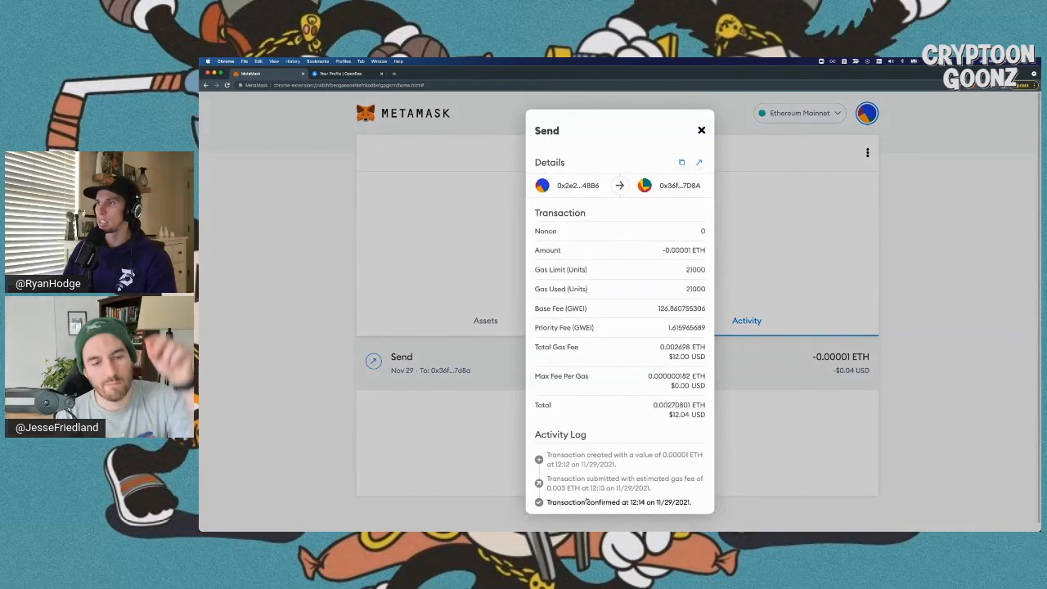
left_click(698, 162)
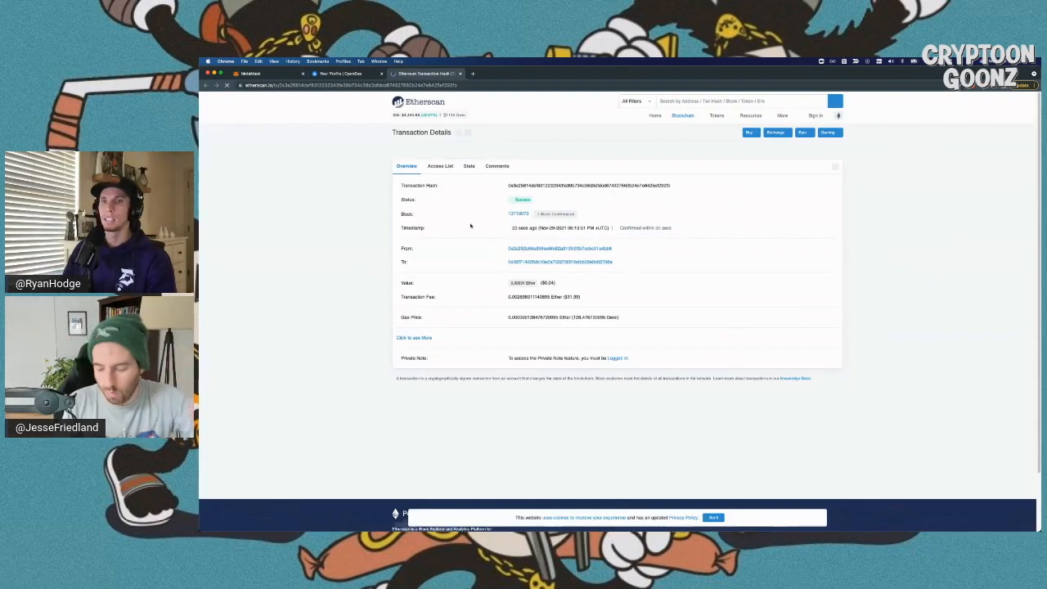
key("super+plus")
key("super+plus")
key("super+plus")
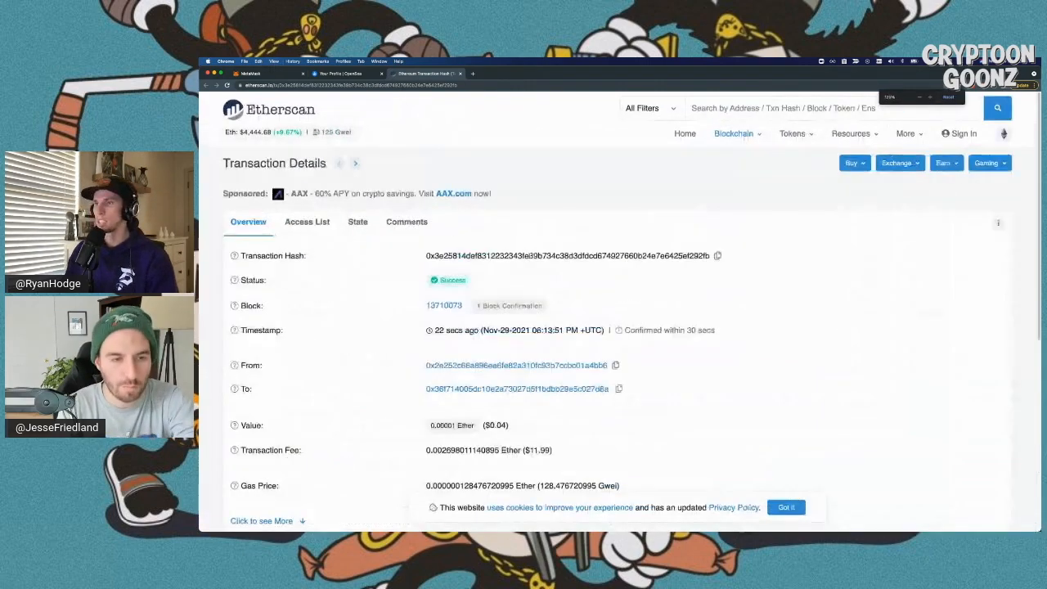
double_click(451, 279)
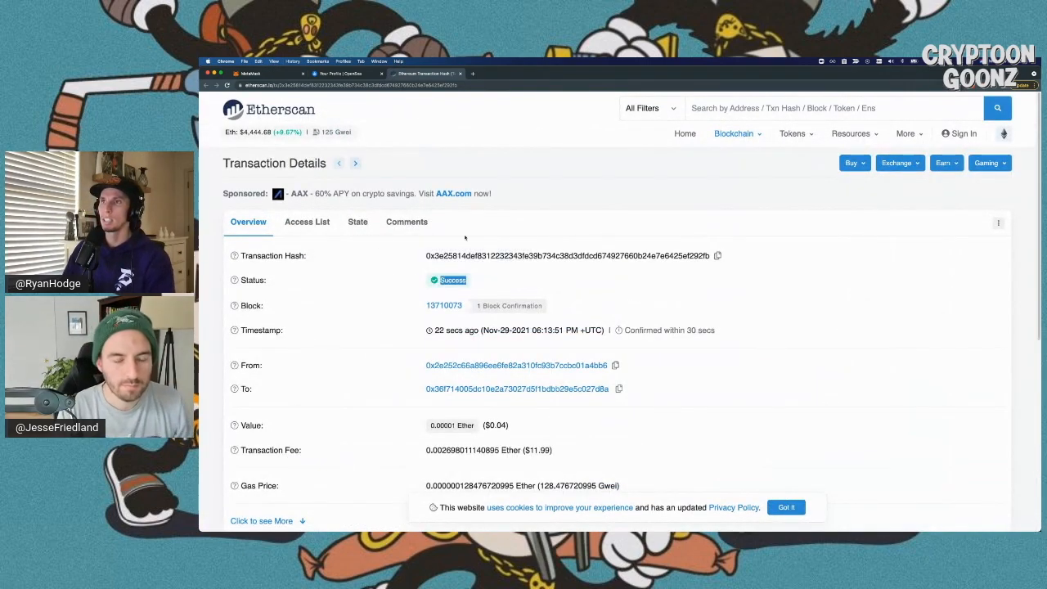
- Close the Send transaction details in MetaMask and switch to the OpenSea profile tab
left_click(252, 74)
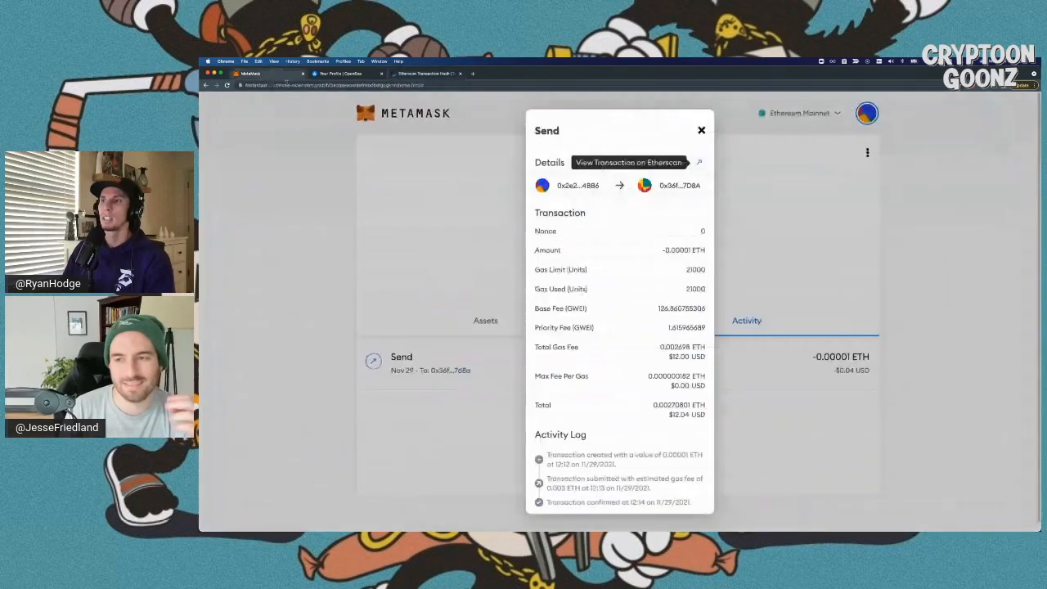
left_click(704, 128)
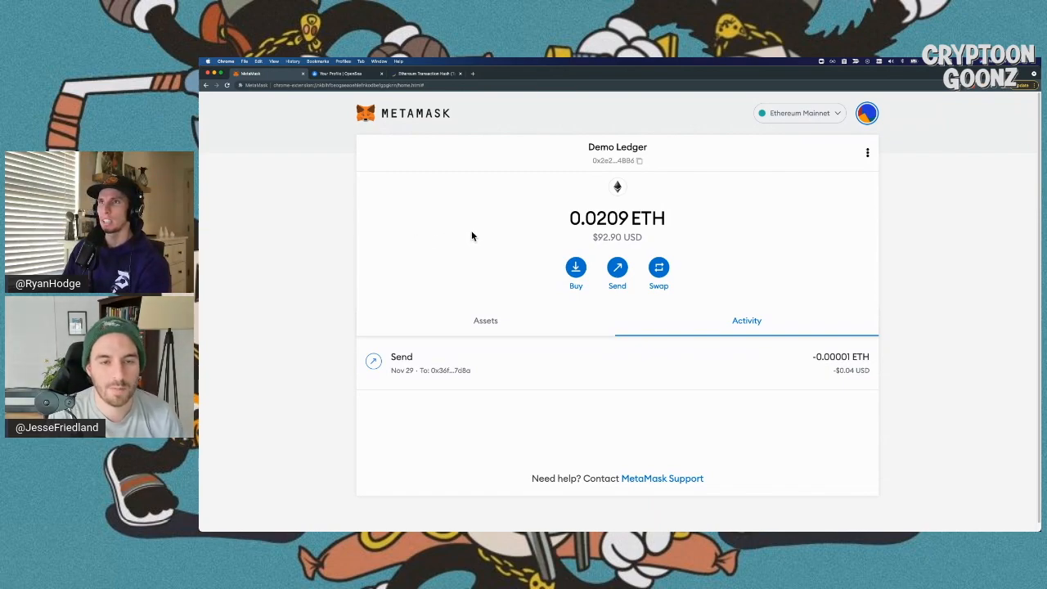
left_click(343, 74)
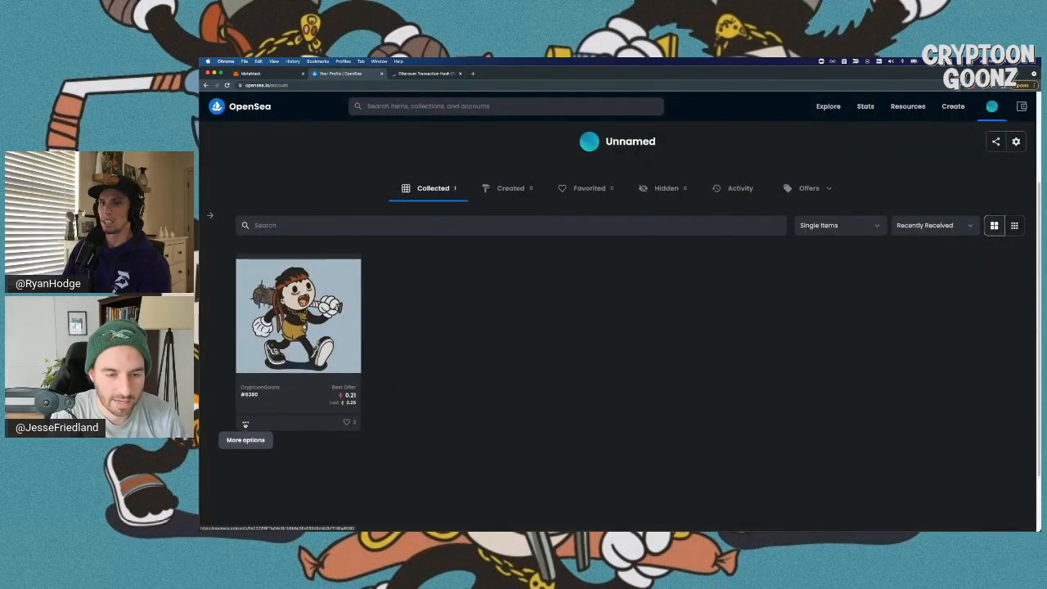
- Try the #6380 card's transfer option, then exit the multi-item transfer selection
left_click(245, 422)
left_click(278, 378)
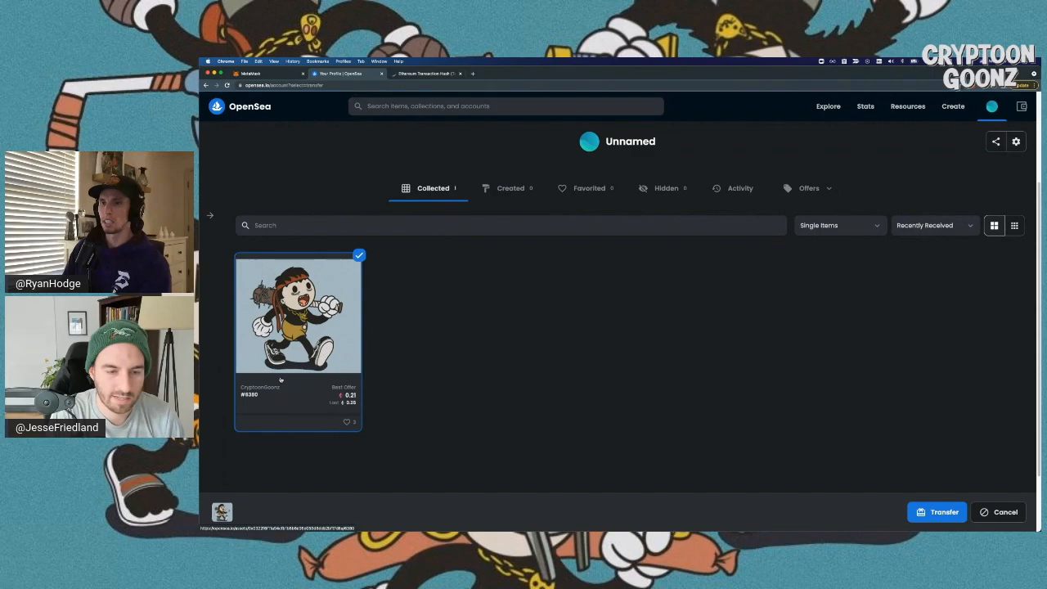
left_click(288, 374)
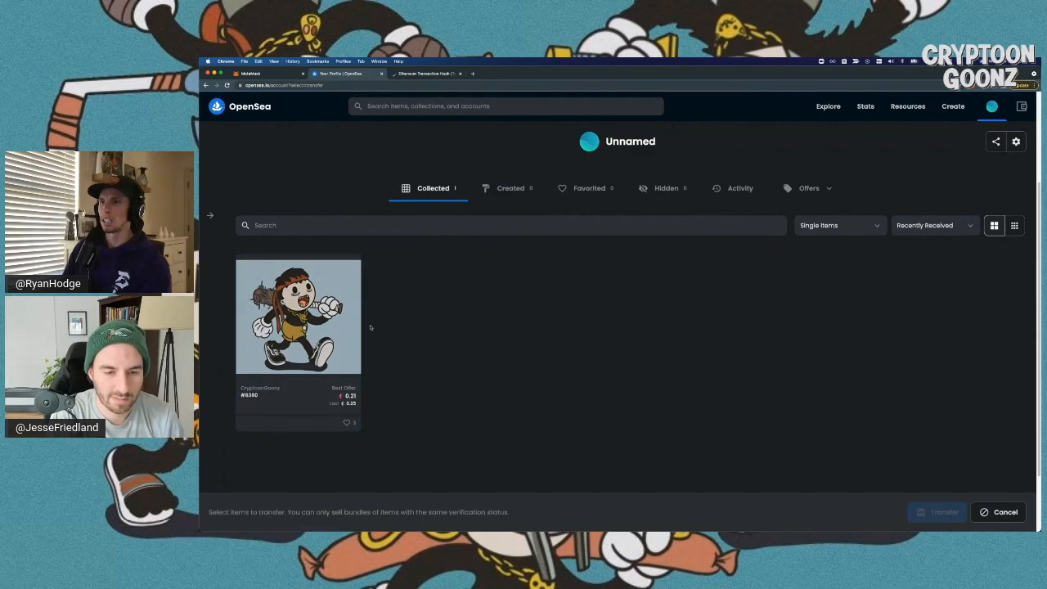
left_click(316, 327)
key("Escape")
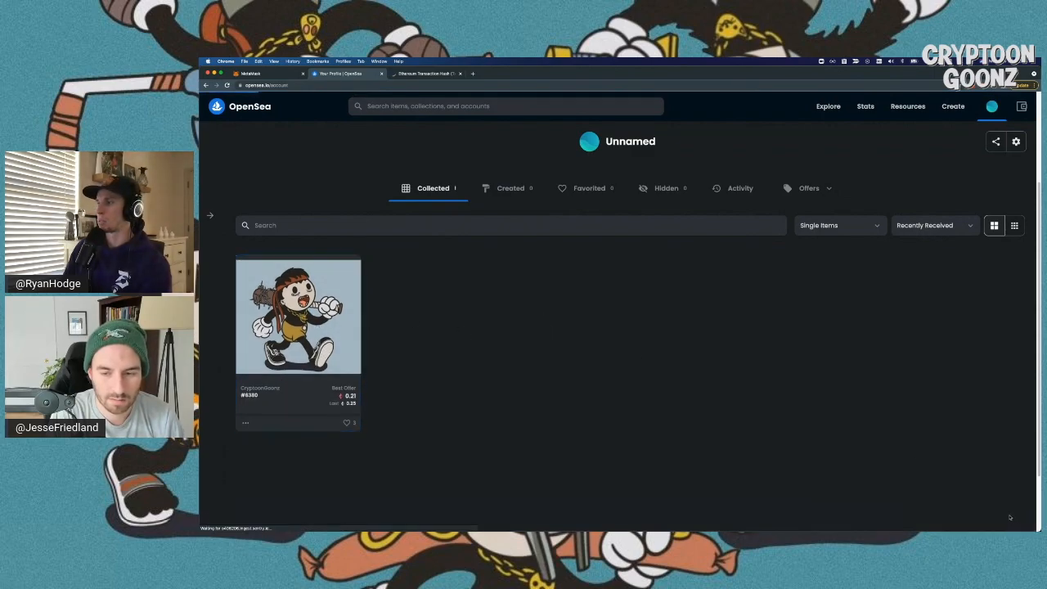
- Open the CryptoonGoonz #6380 item page and start its transfer
left_click(353, 341)
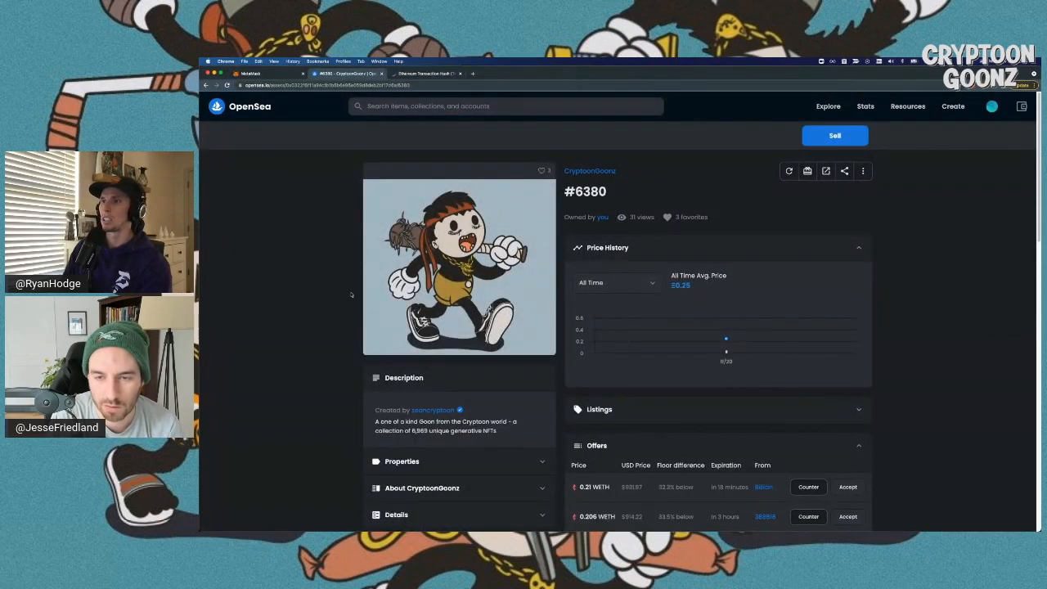
scroll(599, 260, "down", 1)
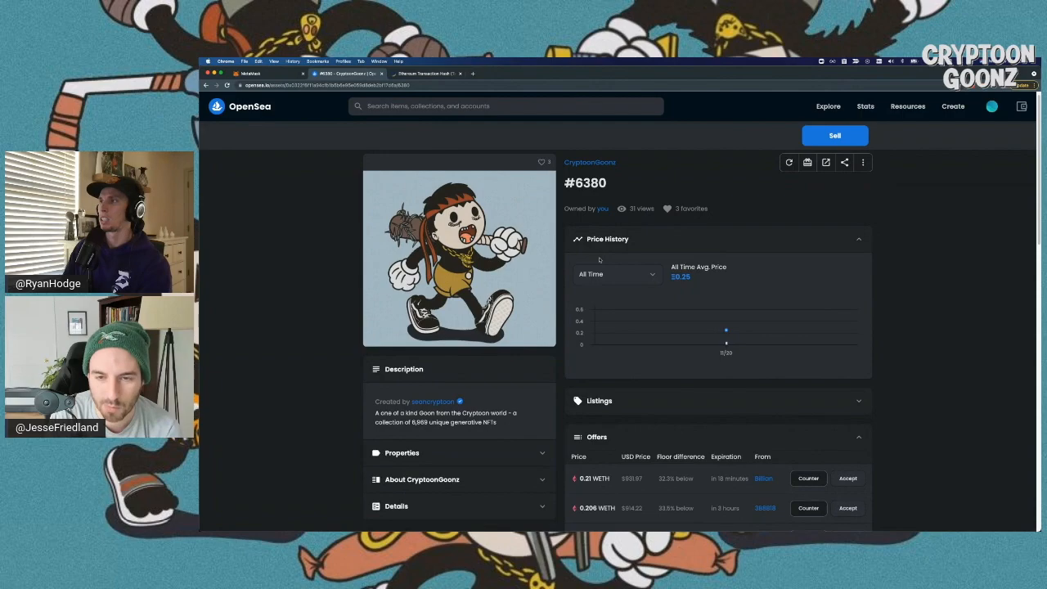
scroll(600, 260, "up", 1)
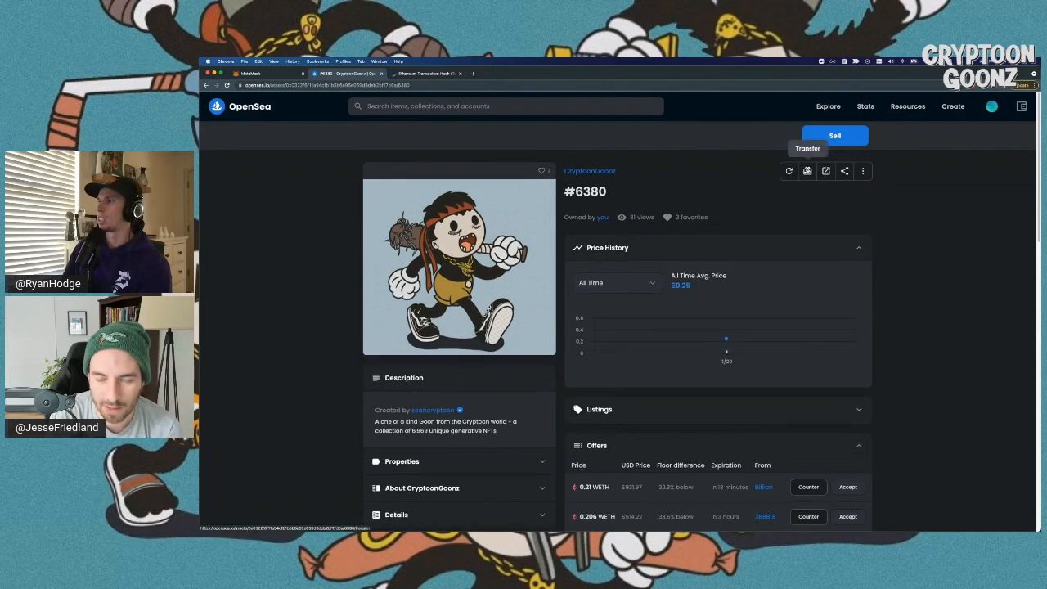
left_click(807, 170)
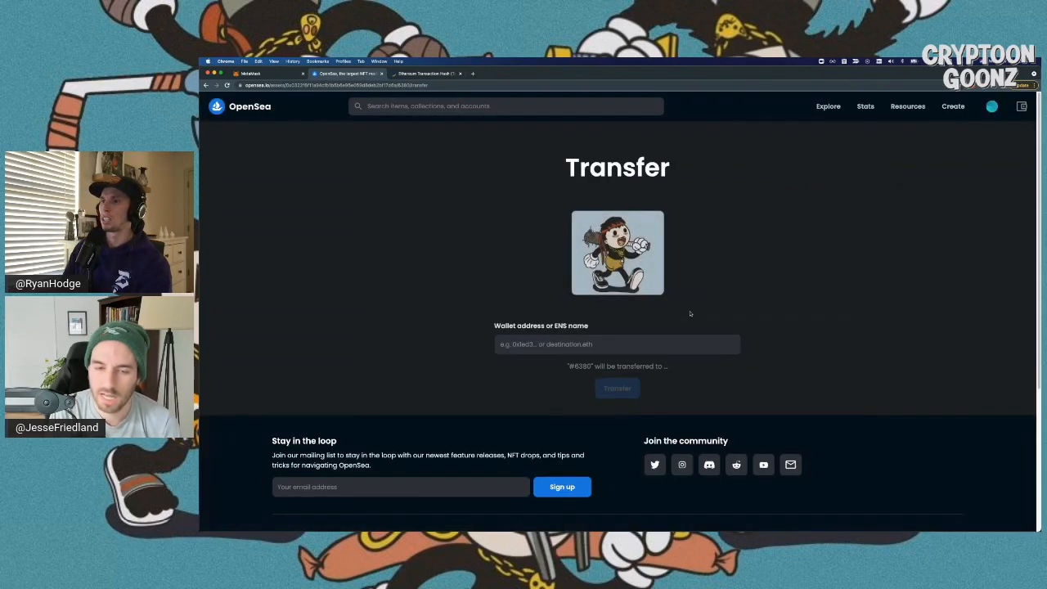
- Focus the empty recipient wallet address field for #6380, then go back to MetaMask
left_click(589, 344)
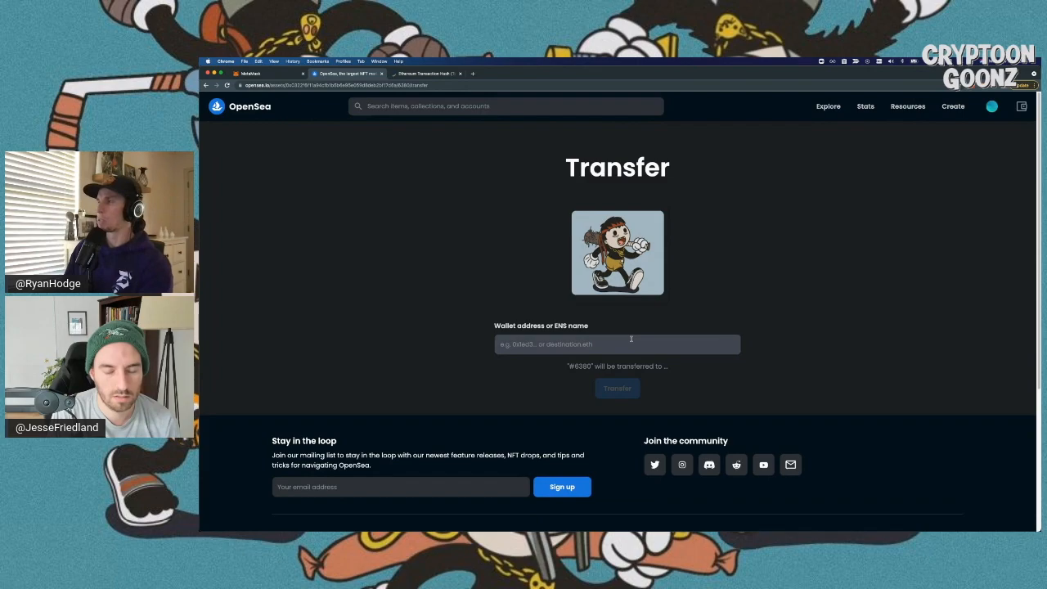
mouse_move(991, 107)
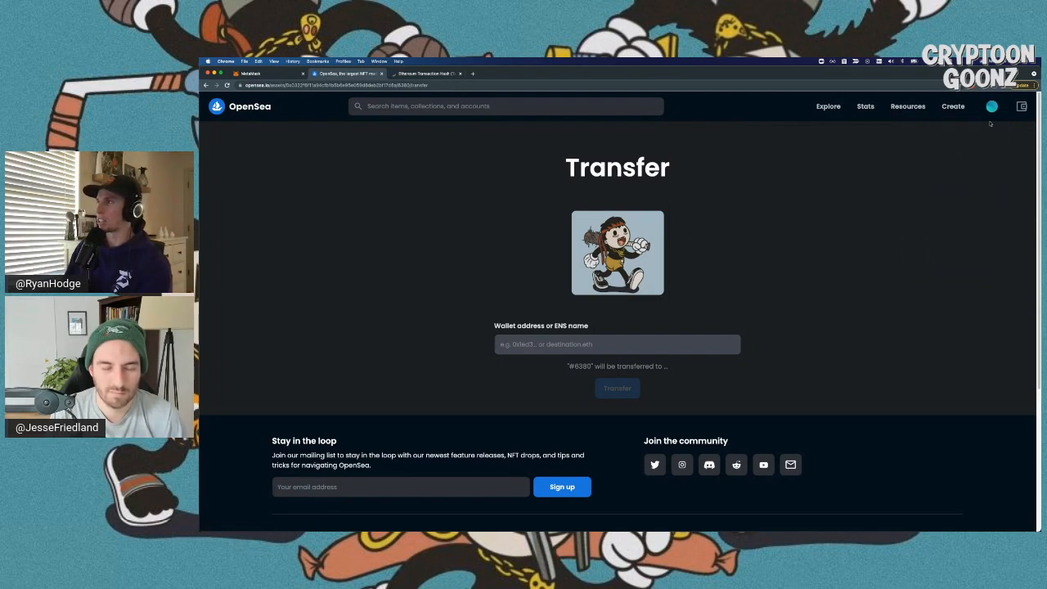
left_click(763, 242)
left_click(610, 346)
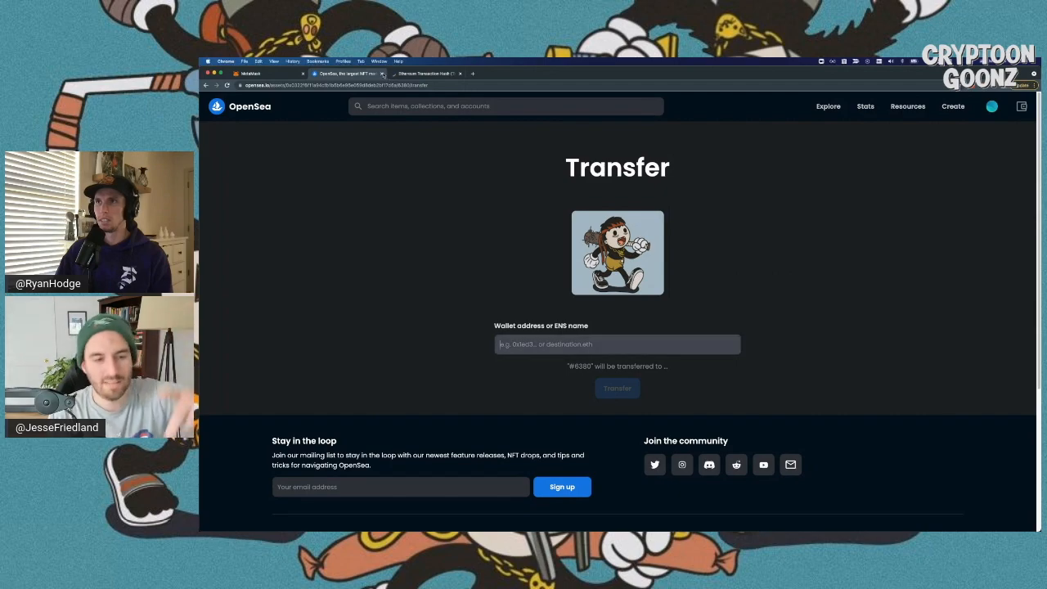
left_click(417, 74)
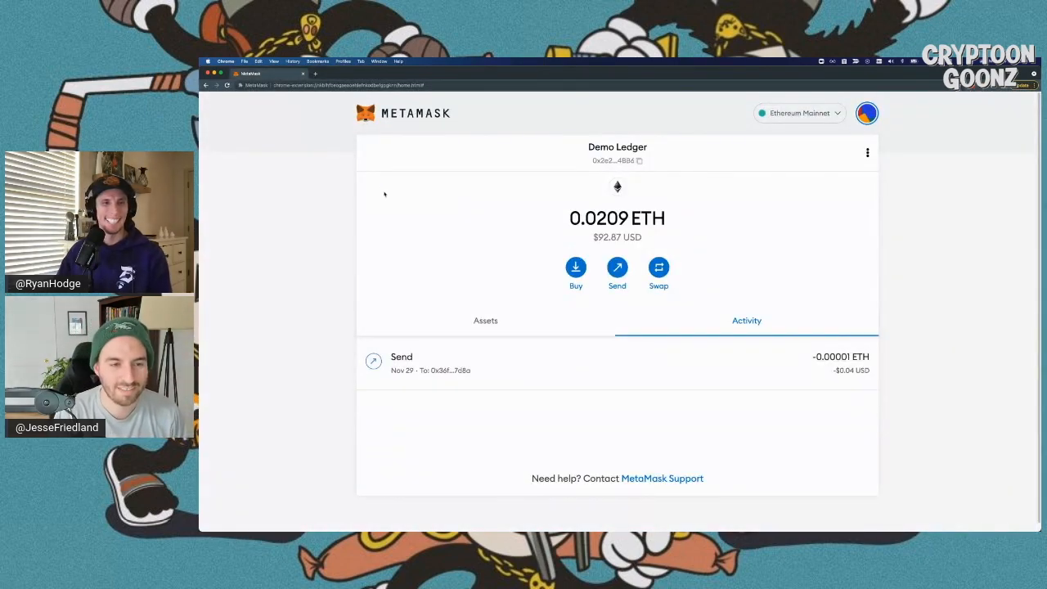